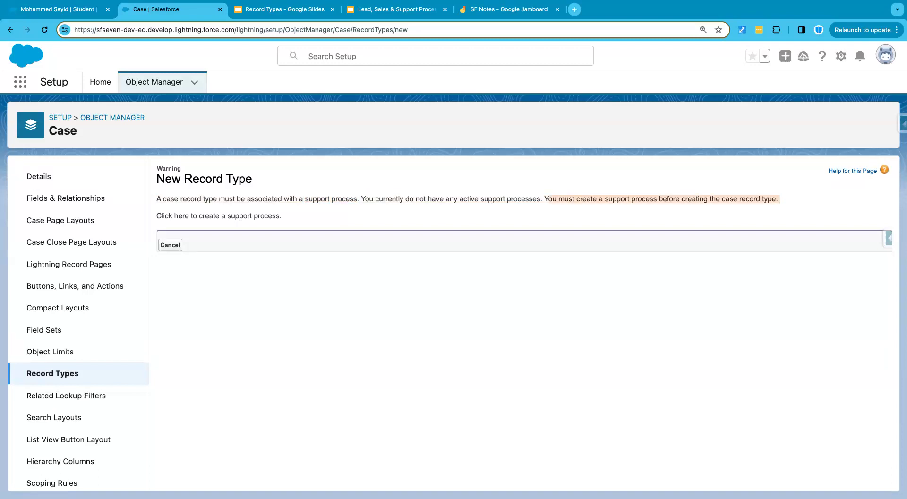
# Step: Open the Opportunity object's record types, start a new record type, and examine the sales process requirement
pyautogui.press('super+equal')
pyautogui.press('super+equal')
pyautogui.press('super+equal')
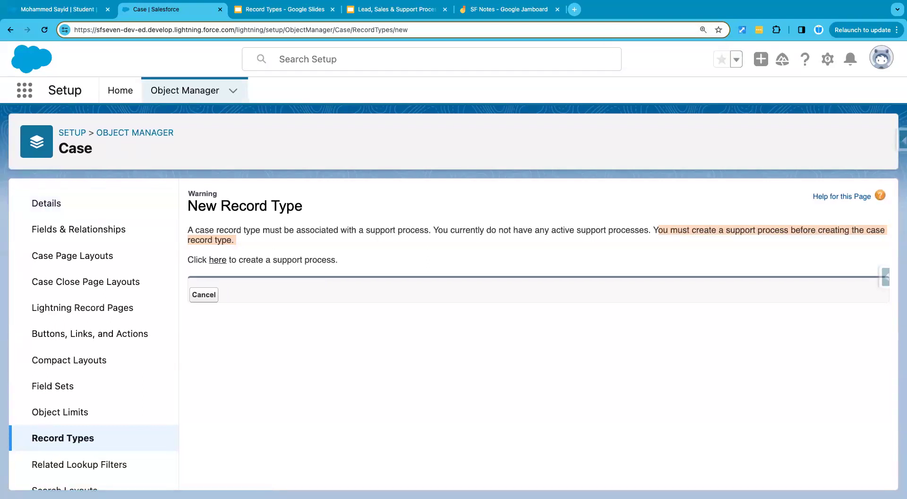
pyautogui.click(135, 132)
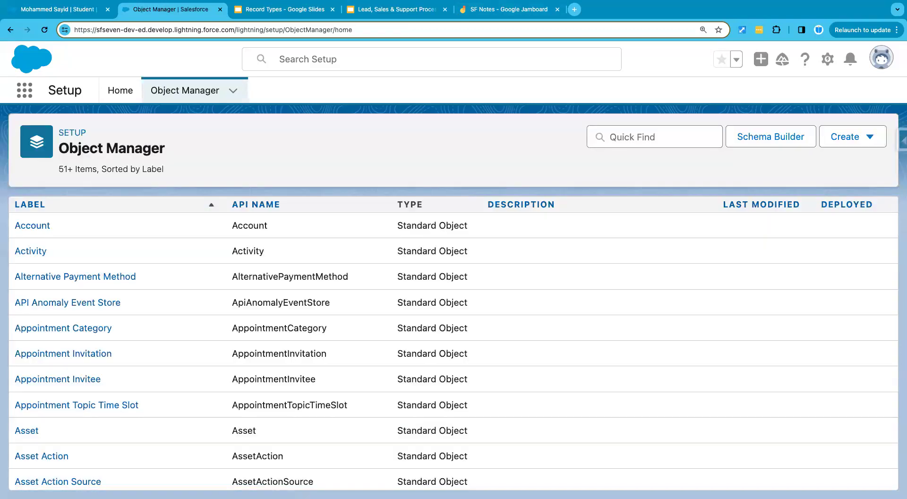
pyautogui.click(654, 136)
pyautogui.write('oppo')
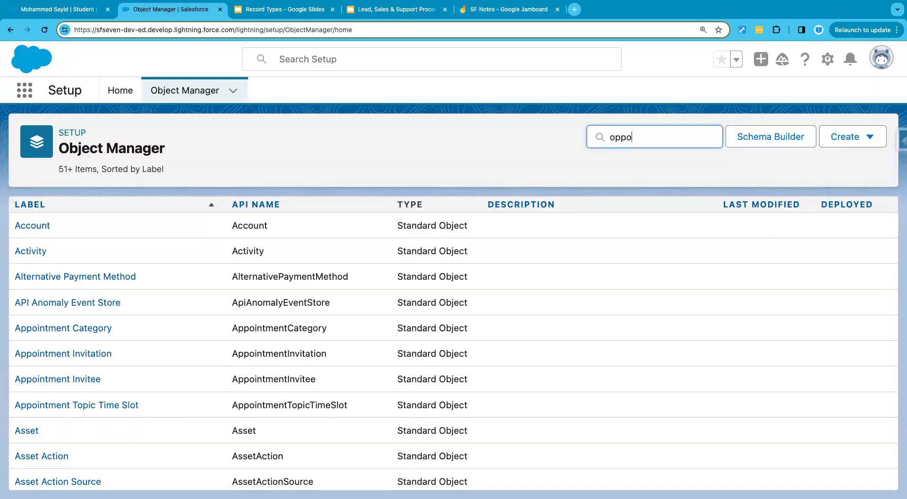
pyautogui.click(28, 226)
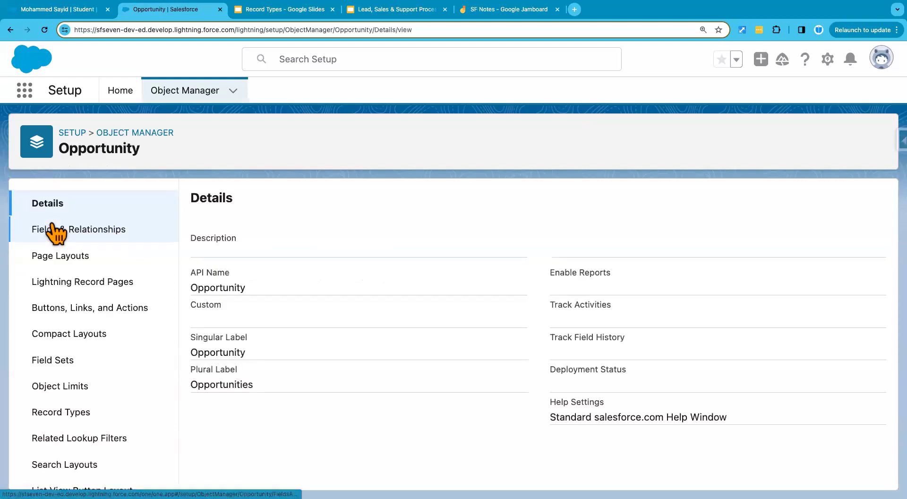
pyautogui.click(76, 412)
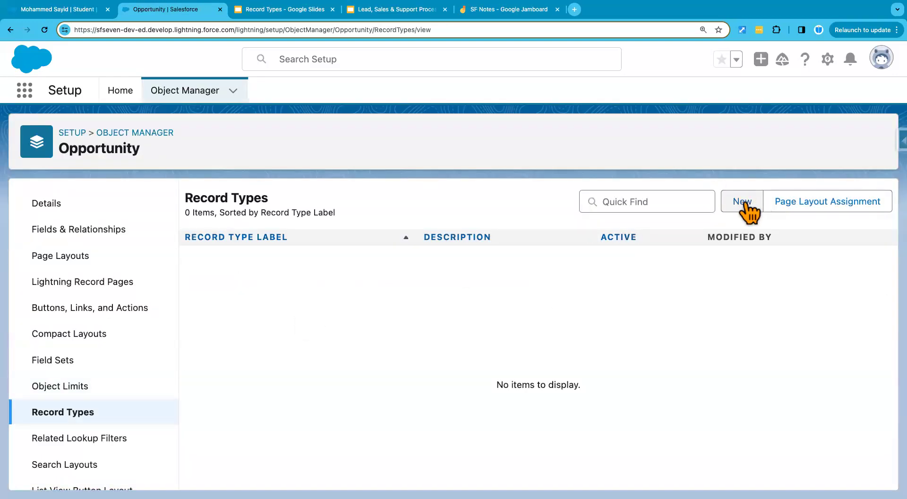
pyautogui.click(745, 203)
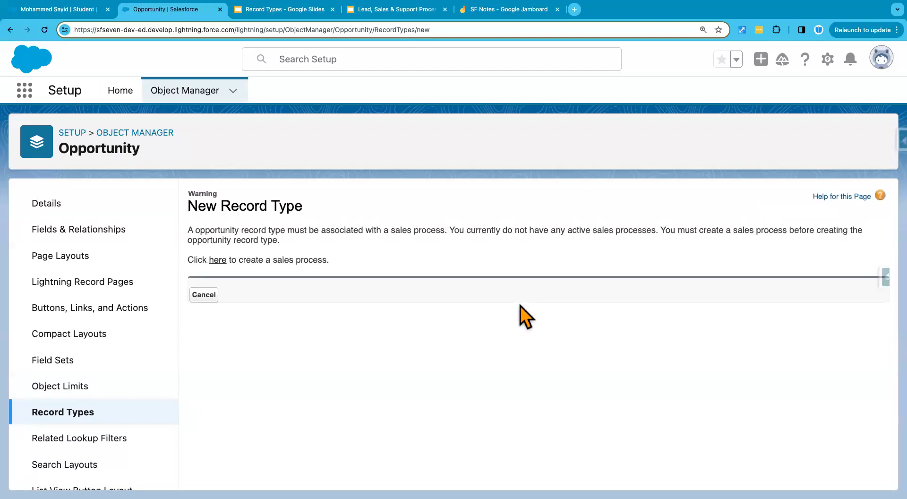
pyautogui.moveTo(663, 230); pyautogui.dragTo(718, 239)
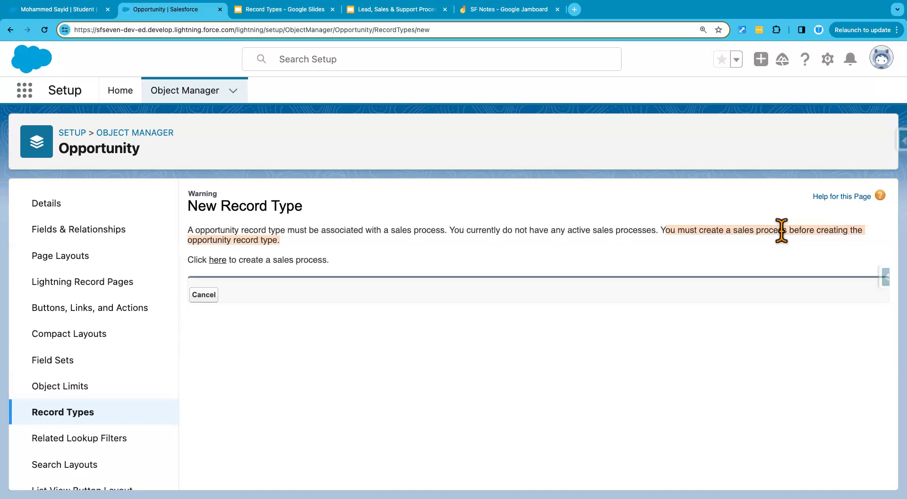
# Step: Open the Lead object's record types, start a new record type, and examine the leads process requirement
pyautogui.click(154, 134)
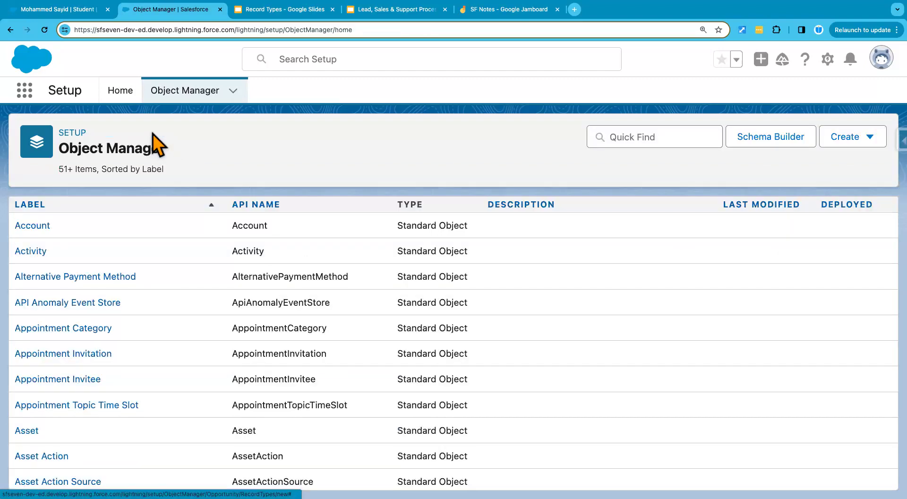
pyautogui.click(664, 140)
pyautogui.write('lead')
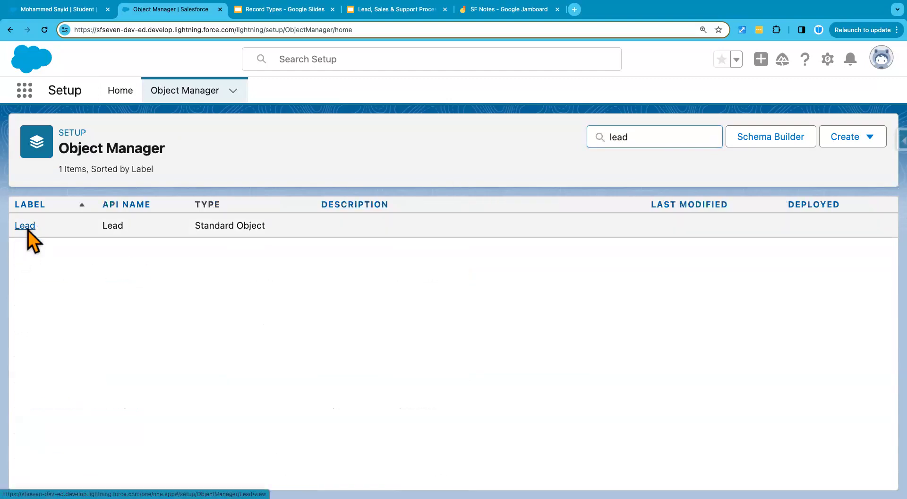
pyautogui.click(25, 225)
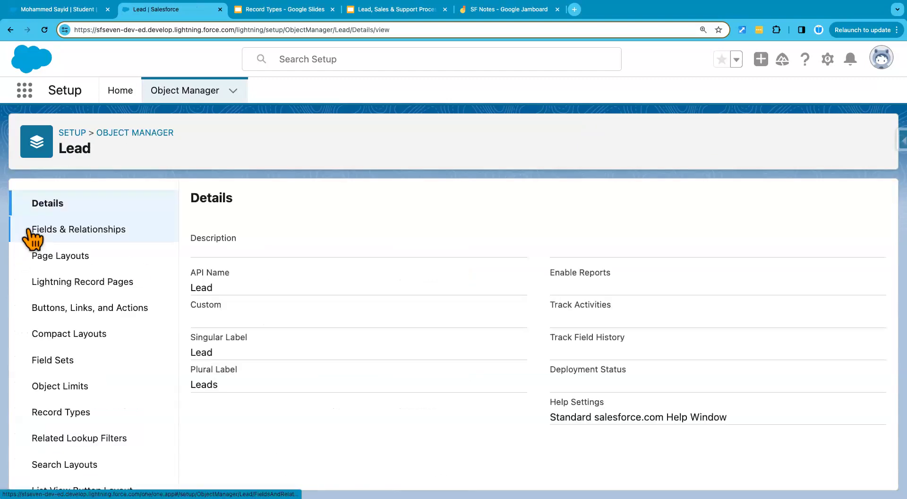
pyautogui.click(87, 411)
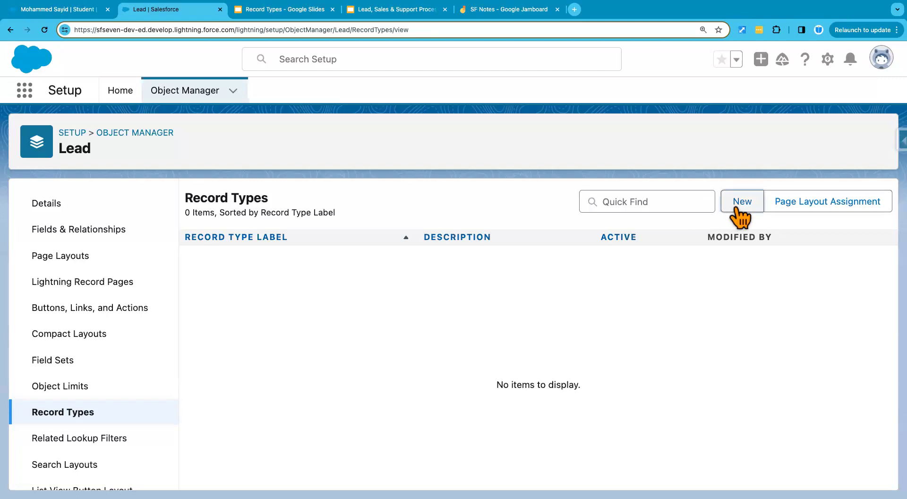
pyautogui.click(735, 208)
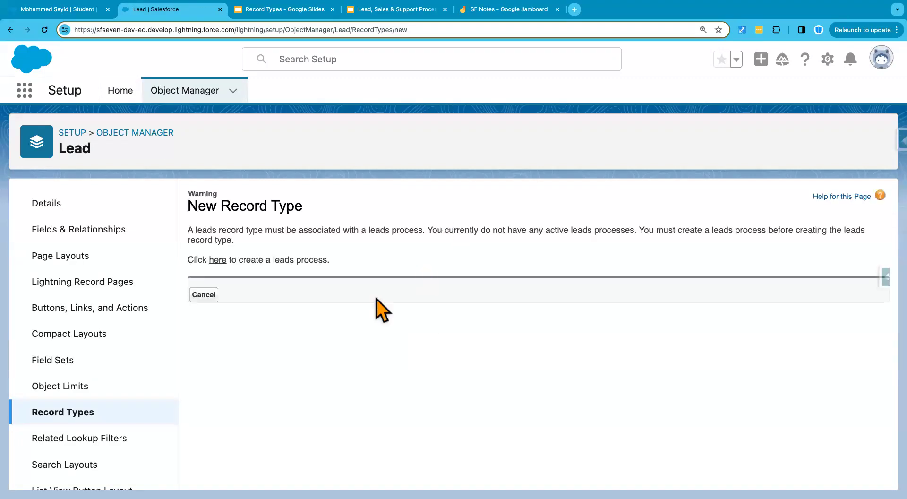
pyautogui.moveTo(638, 229); pyautogui.dragTo(702, 245)
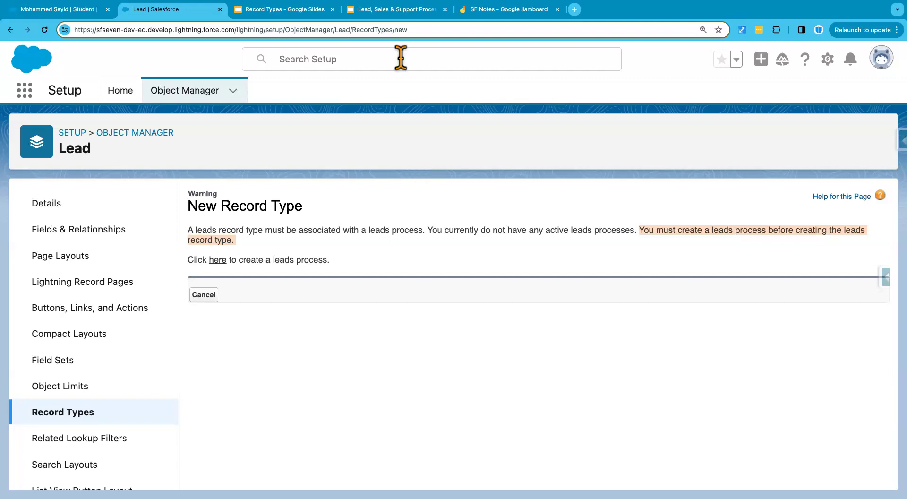
# Step: Switch to the Lead, Sales & Support Process slides and review the status values per process and the Customize Case Status slide
pyautogui.click(393, 10)
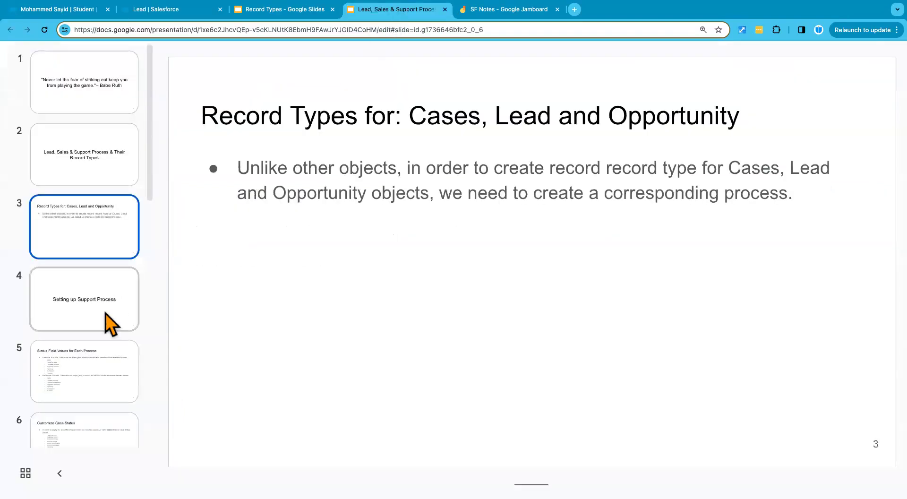
pyautogui.click(108, 354)
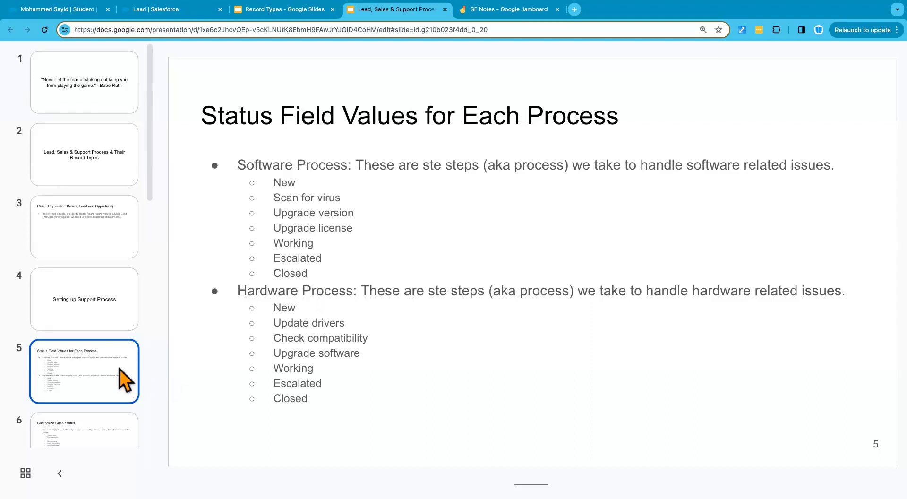
pyautogui.scroll(-1, 120, 369)
pyautogui.scroll(-3, 124, 377)
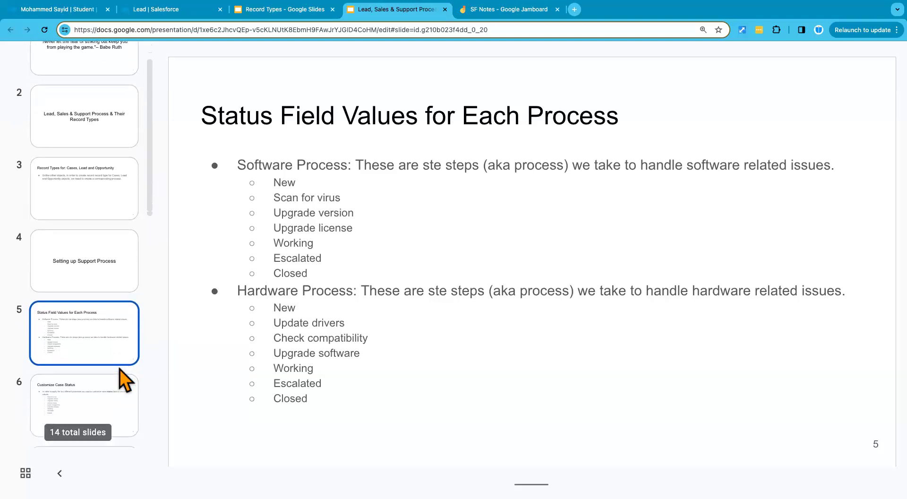
pyautogui.click(113, 390)
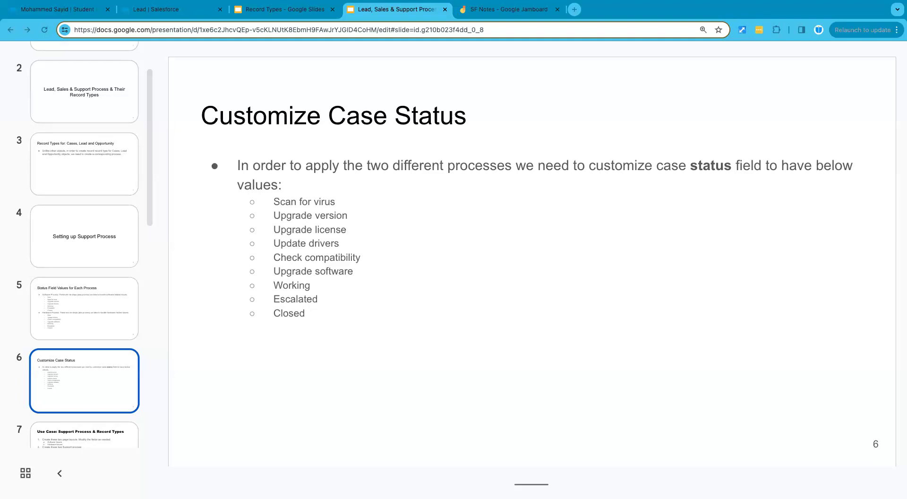
# Step: Return to Salesforce Setup, find the Case object in Object Manager, and open it
pyautogui.click(174, 14)
pyautogui.click(188, 93)
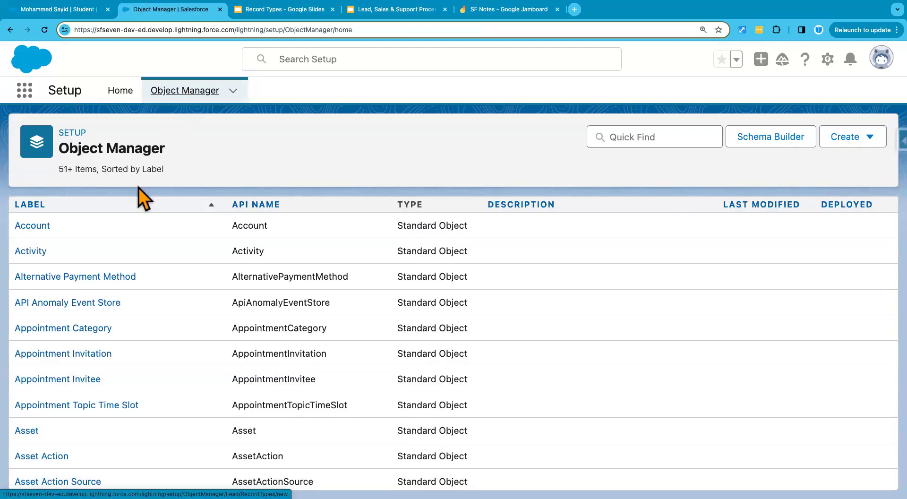
pyautogui.click(652, 140)
pyautogui.write('case')
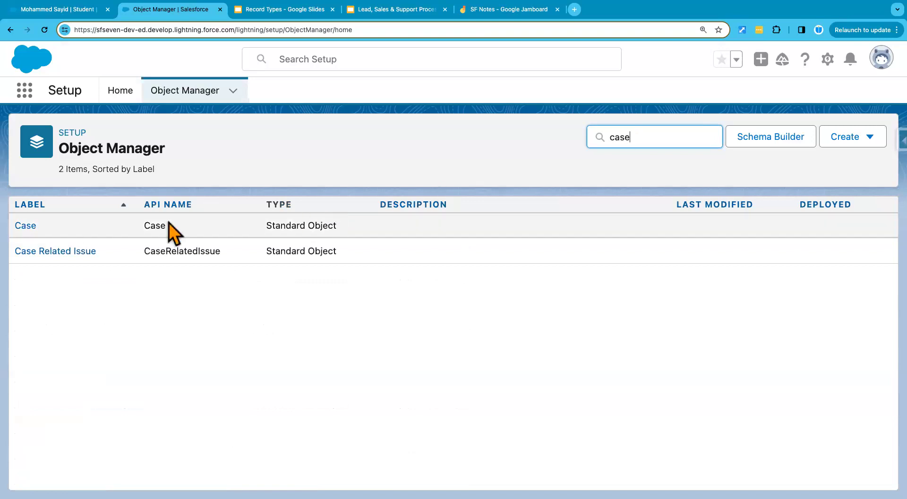
pyautogui.click(27, 226)
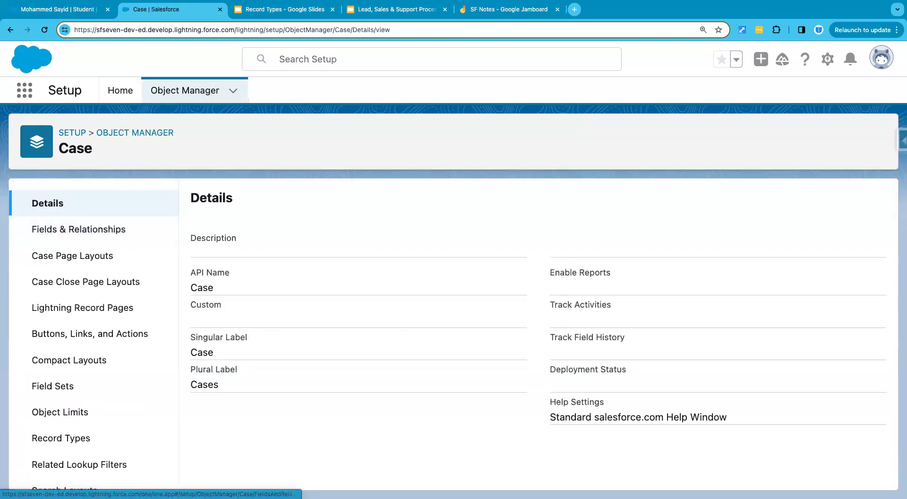
# Step: Find the Status field among the Case object's fields and open its picklist values
pyautogui.click(77, 231)
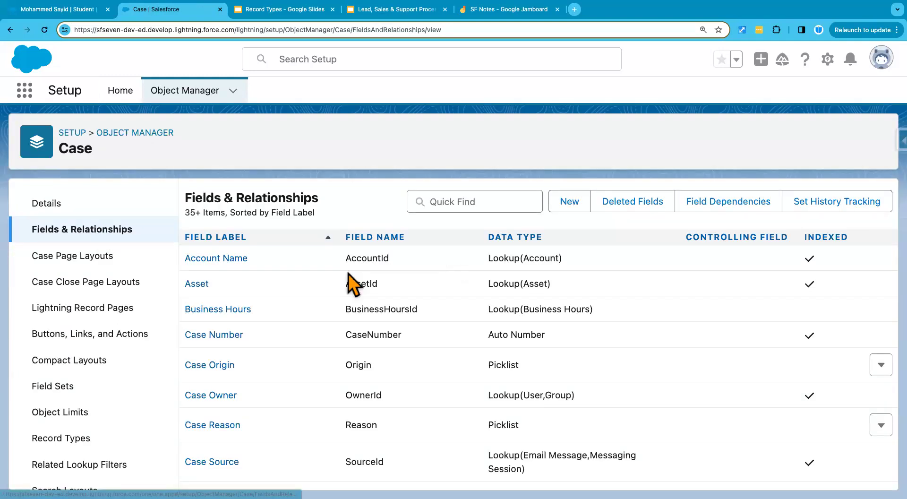
pyautogui.click(464, 201)
pyautogui.write('sta')
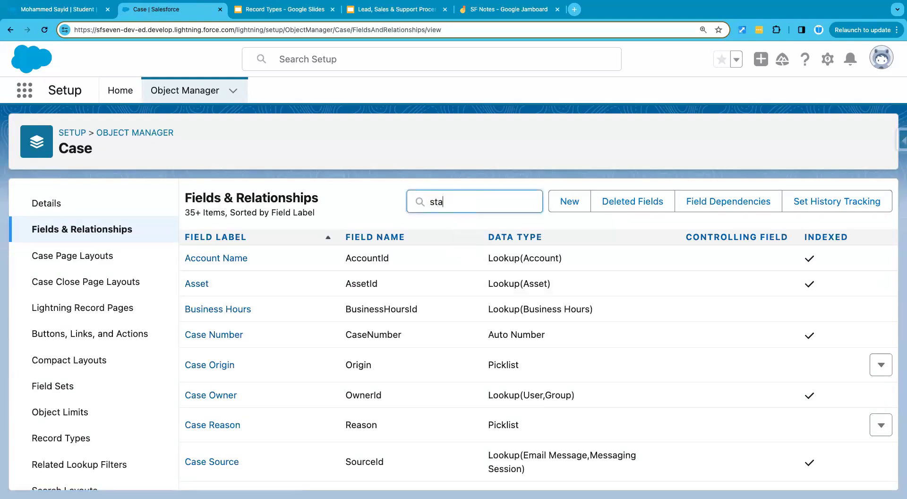
pyautogui.click(198, 313)
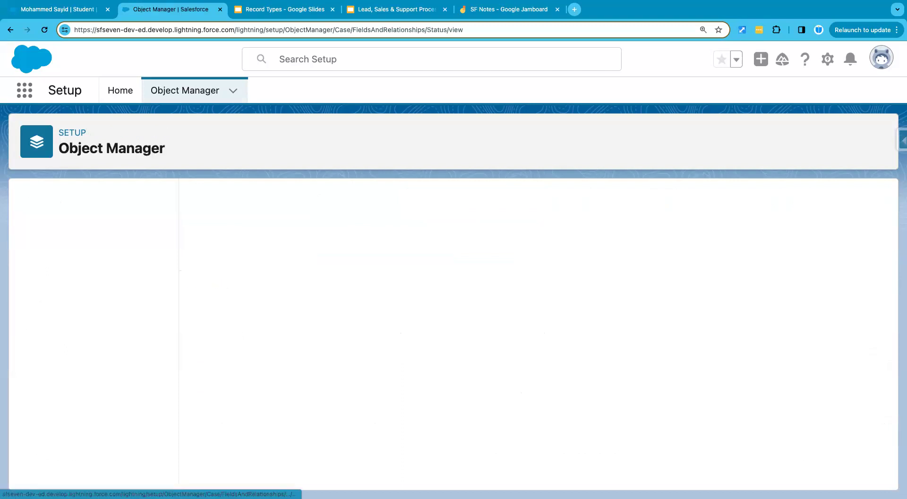
pyautogui.scroll(-10, 538, 333)
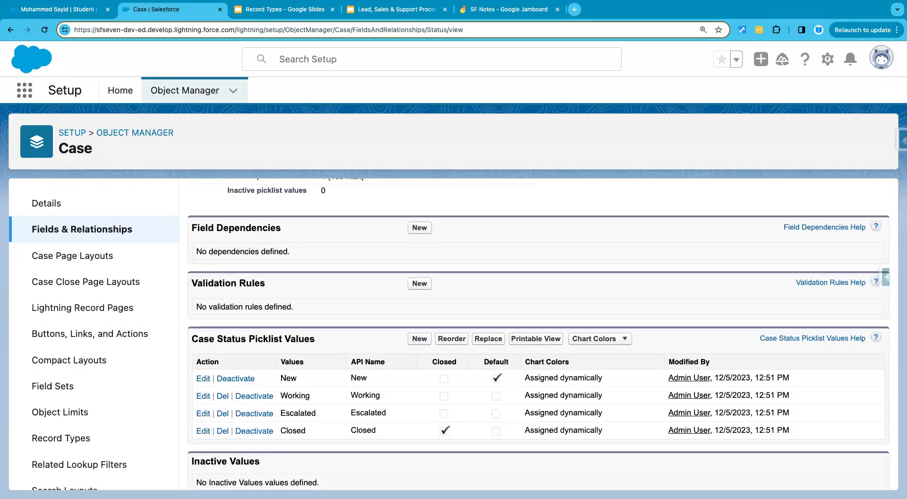
# Step: Start adding Case Status picklist values and enter "Scan for virus" and "Upgrade Version" on separate lines
pyautogui.click(419, 339)
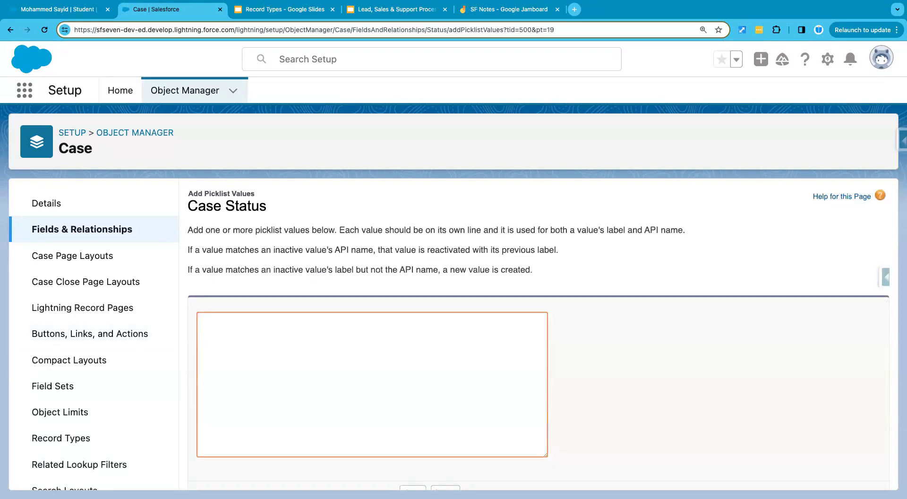
pyautogui.press('super+Tab')
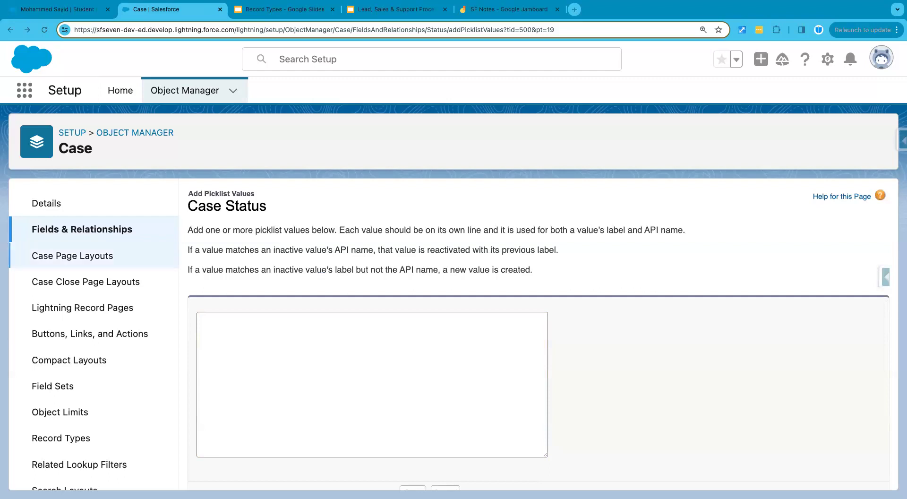
pyautogui.press('super+Tab')
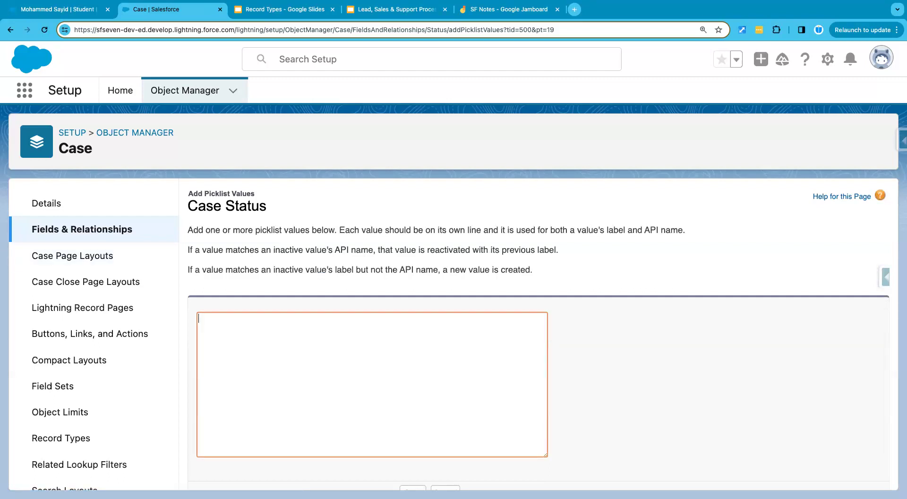
pyautogui.write('Scan for virus')
pyautogui.moveTo(264, 323); pyautogui.dragTo(197, 317)
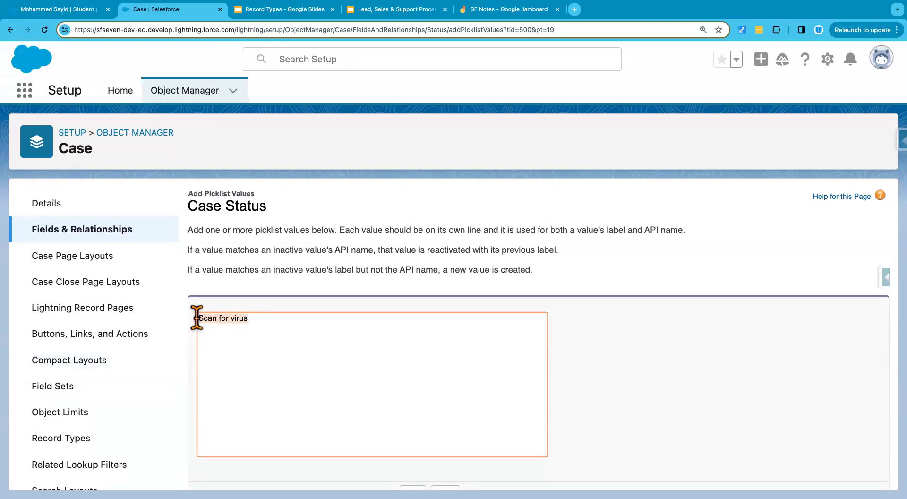
pyautogui.click(249, 339)
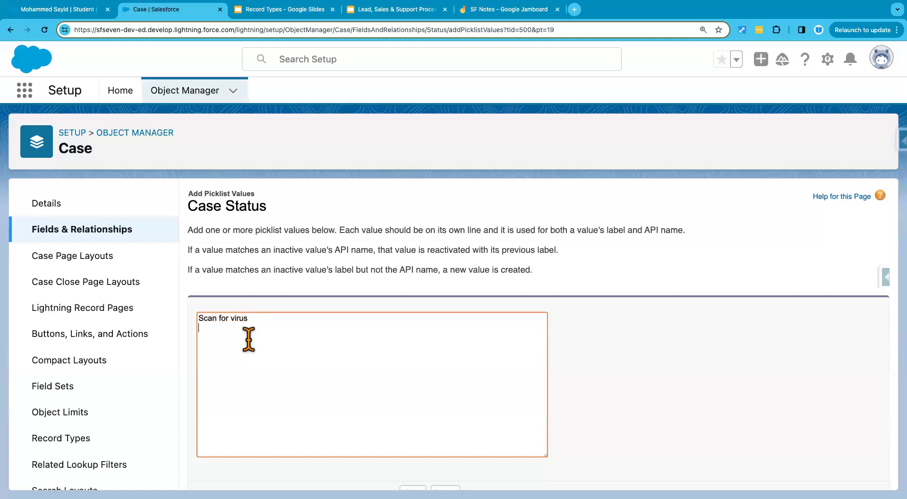
pyautogui.press('Return')
pyautogui.write('Upgrade Version')
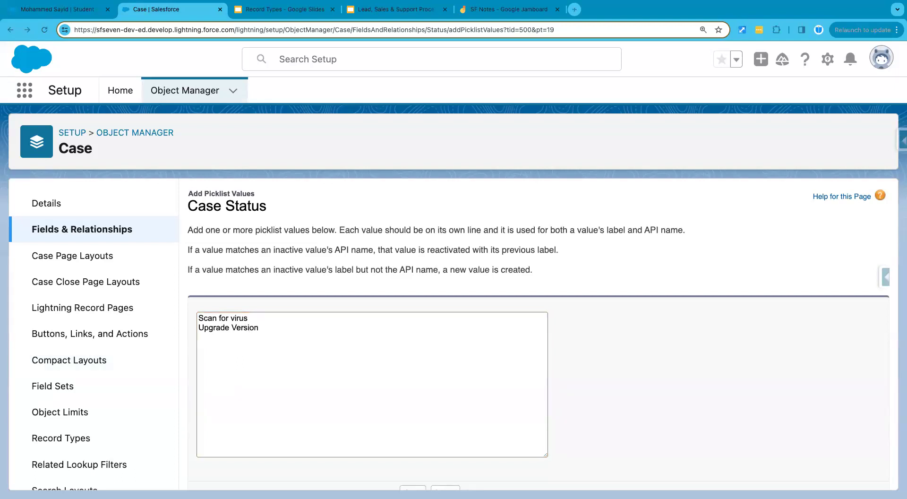
# Step: Capitalize the last word of the first picklist value so it reads "Scan for Virus"
pyautogui.click(261, 336)
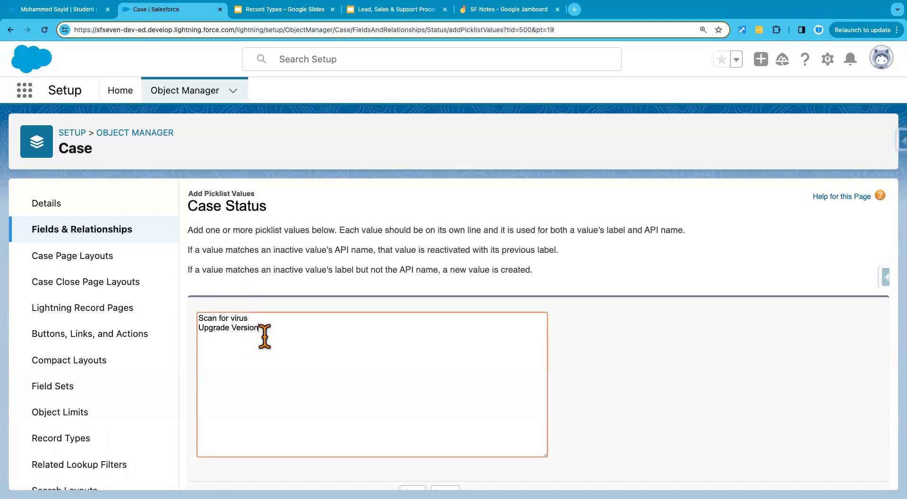
pyautogui.click(234, 317)
pyautogui.press('BackSpace')
pyautogui.write('V')
# Step: Add "Upgrade License" and "Update Drivers" on separate lines below "Upgrade Version"
pyautogui.click(293, 338)
pyautogui.press('Return')
pyautogui.write('Upgrade')
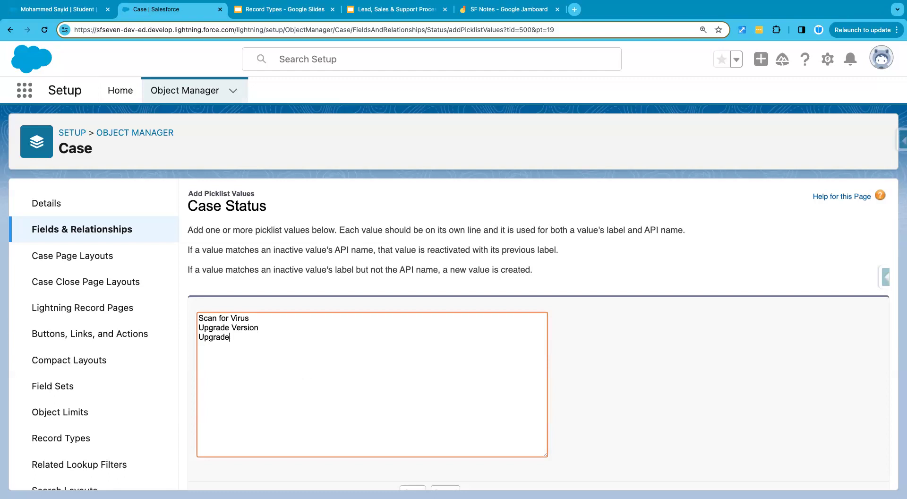
pyautogui.write(' License ')
pyautogui.write('Update Dr')
pyautogui.write('ivers')
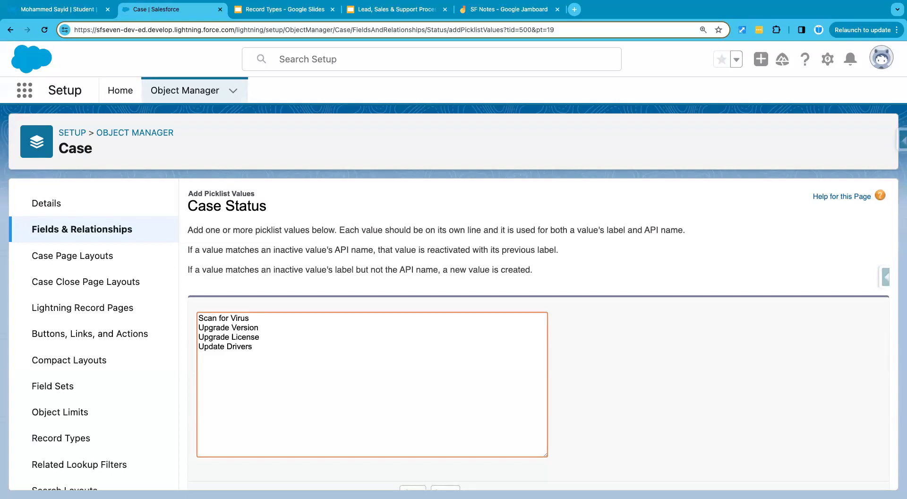
# Step: Add "Check Compatibility", correcting its spelling, and "Upgrade Software" on separate lines below "Update Drivers"
pyautogui.press('Return')
pyautogui.write('Check Compatibiloty')
pyautogui.press('BackSpace')
pyautogui.press('BackSpace')
pyautogui.press('BackSpace')
pyautogui.write('ty')
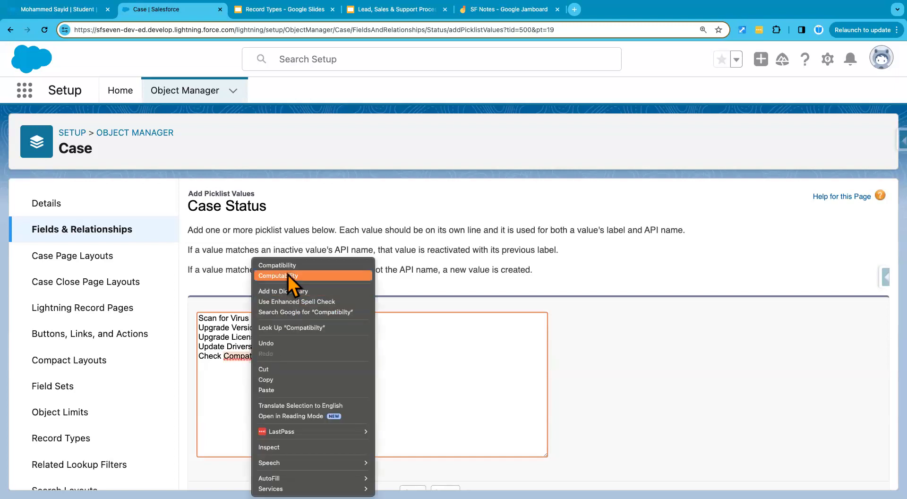
pyautogui.click(284, 266)
pyautogui.press('Return')
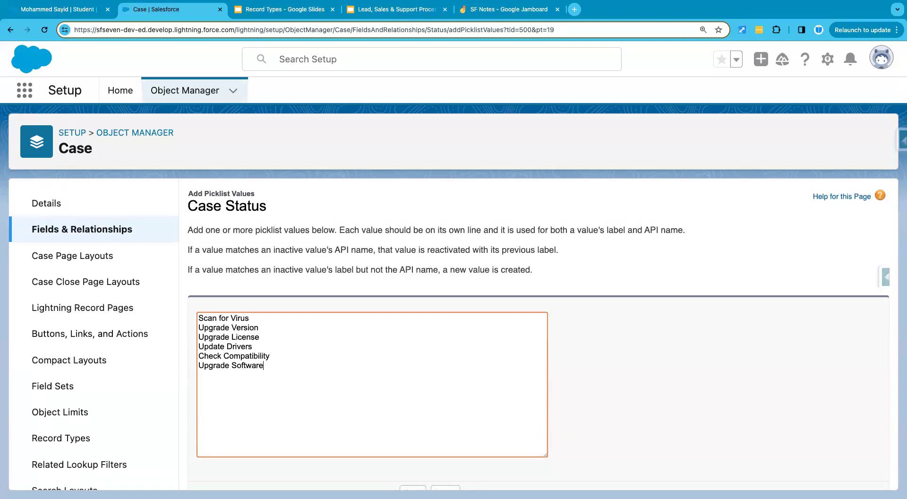
# Step: Save the newly entered Case Status picklist values and check them in the field's values list
pyautogui.scroll(-1, 627, 342)
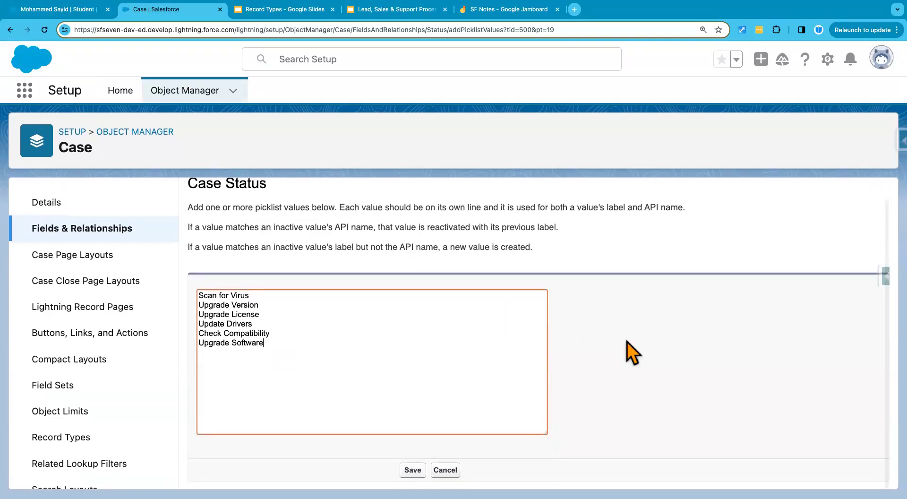
pyautogui.click(412, 470)
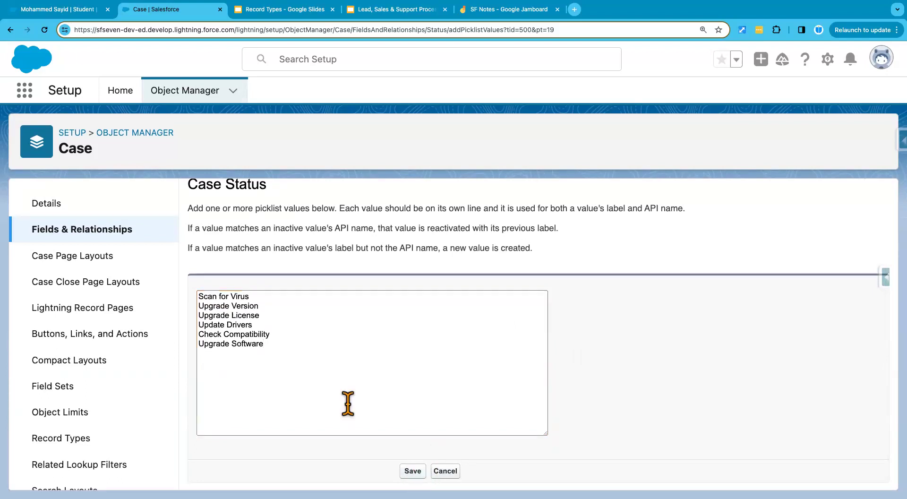
pyautogui.scroll(-10, 384, 335)
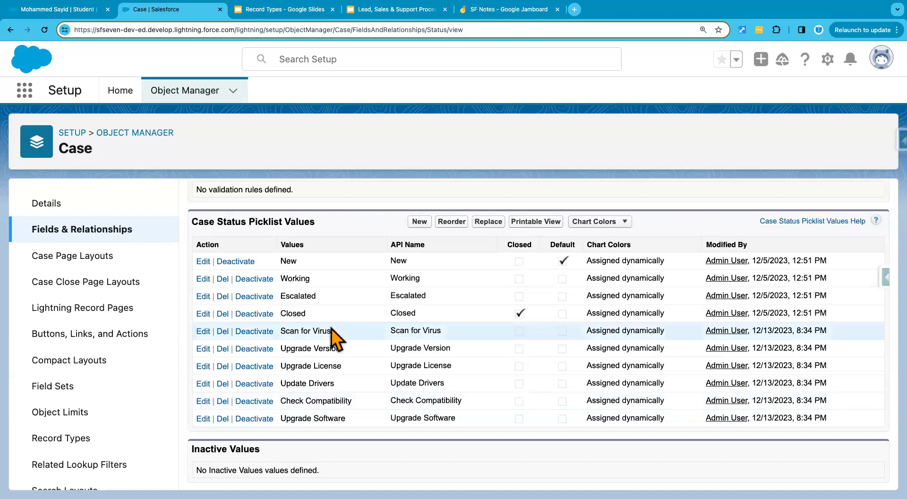
# Step: Reorder the Case Status picklist by moving the block from "Upgrade Version" through "Upgrade Software" directly below "New"
pyautogui.click(455, 222)
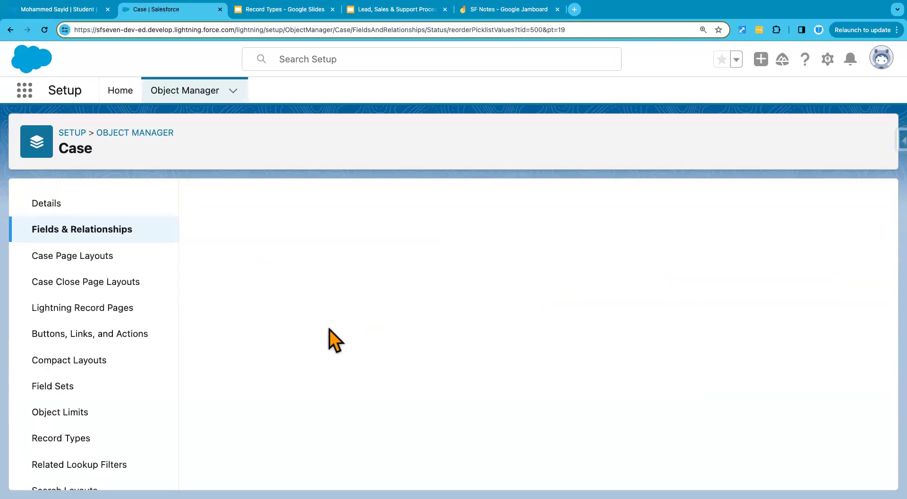
pyautogui.click(369, 371)
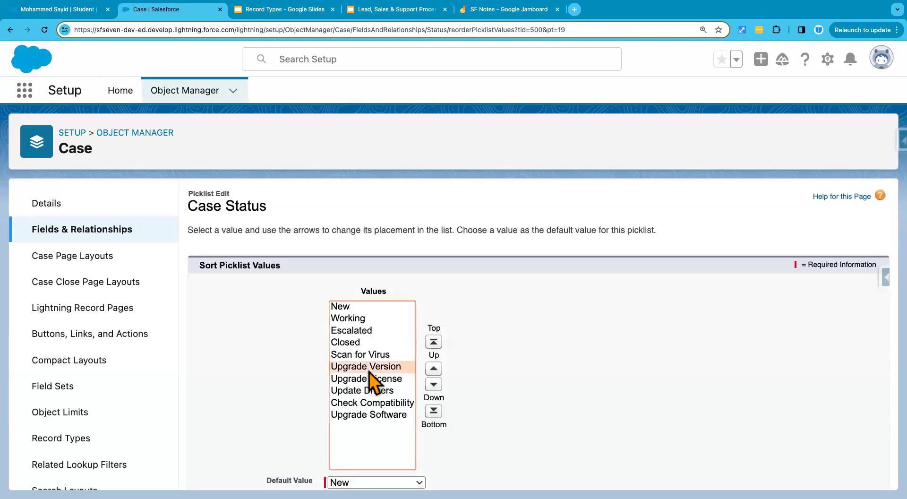
pyautogui.keyDown('shift'); pyautogui.click(376, 414); pyautogui.keyUp('shift')
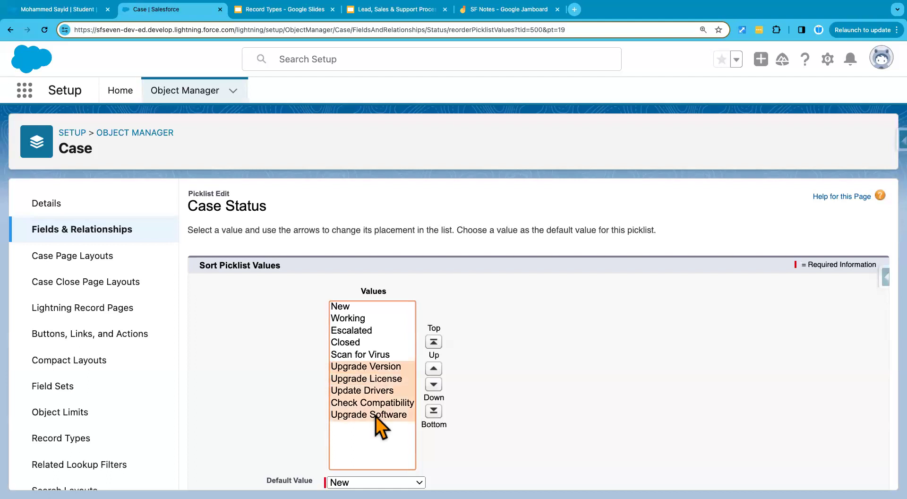
pyautogui.click(434, 368)
pyautogui.click(434, 369)
pyautogui.click(433, 368)
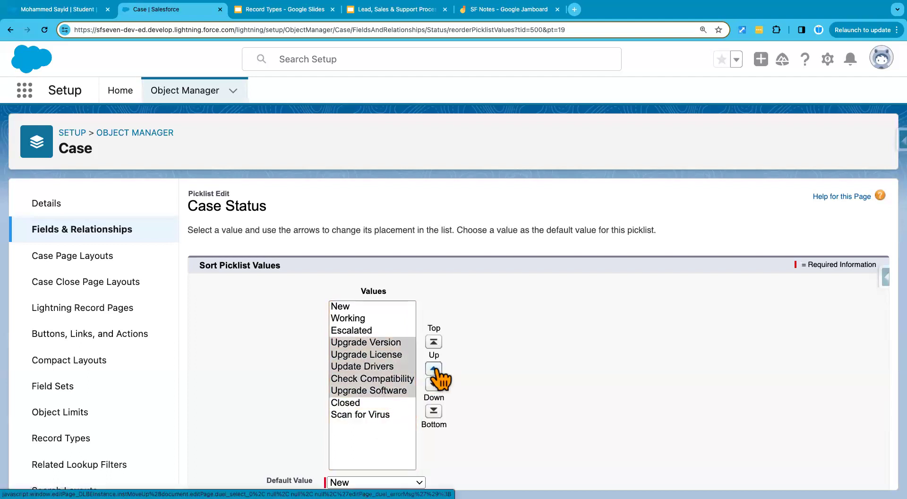
pyautogui.click(434, 368)
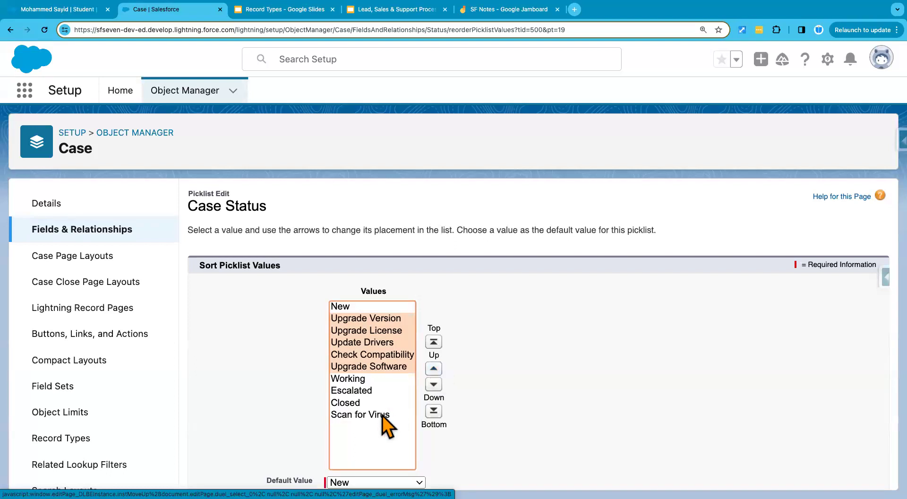
# Step: Move "Scan for Virus" directly below "New" and save the new picklist order
pyautogui.click(373, 414)
pyautogui.click(433, 369)
pyautogui.click(433, 368)
pyautogui.click(434, 369)
pyautogui.click(434, 368)
pyautogui.click(433, 368)
pyautogui.click(434, 368)
pyautogui.click(434, 368)
pyautogui.click(434, 368)
pyautogui.click(434, 368)
pyautogui.click(434, 384)
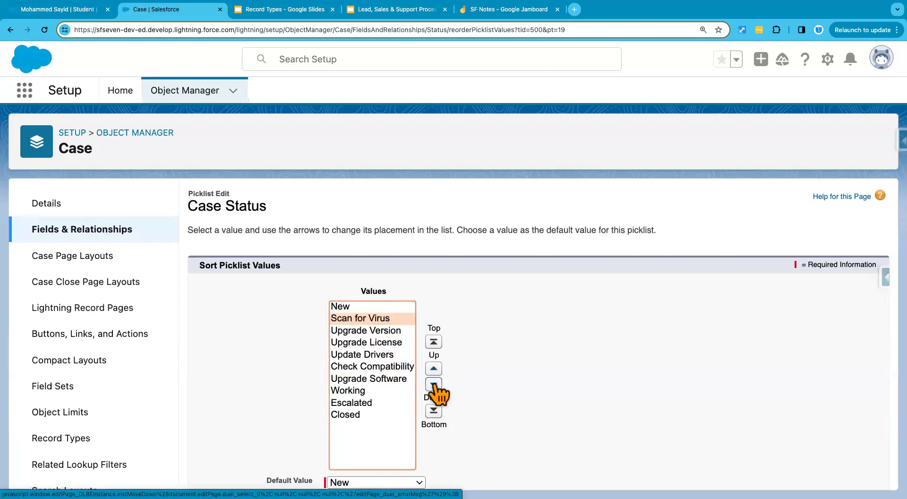
pyautogui.scroll(-1, 474, 392)
pyautogui.scroll(-3, 476, 391)
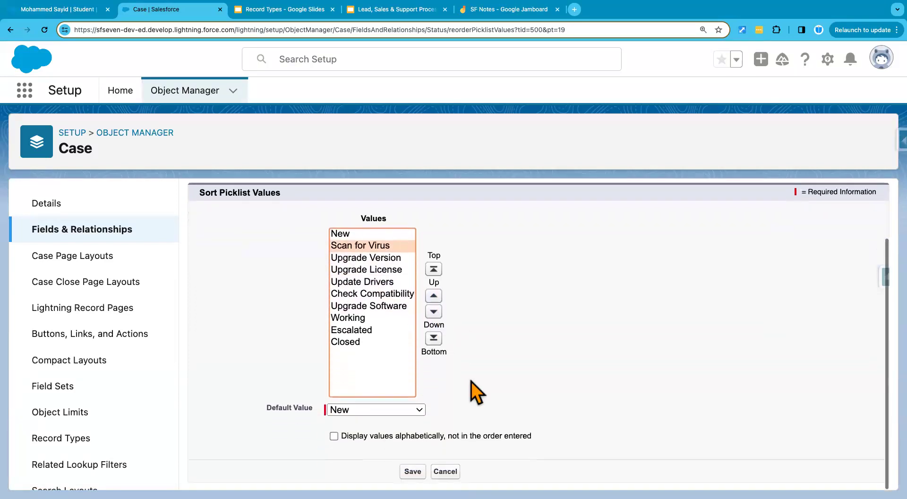
pyautogui.click(411, 470)
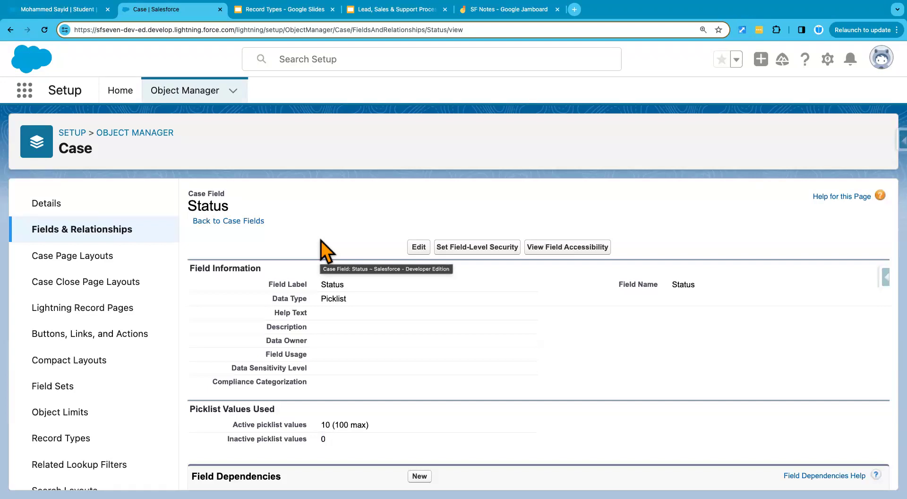
# Step: Switch to the Sales app, open the Cases list and start a new case
pyautogui.click(75, 13)
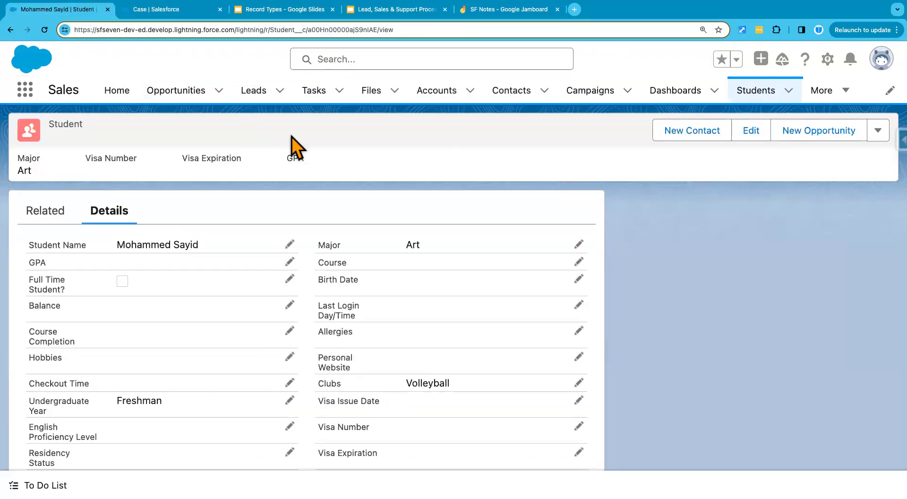
pyautogui.click(848, 92)
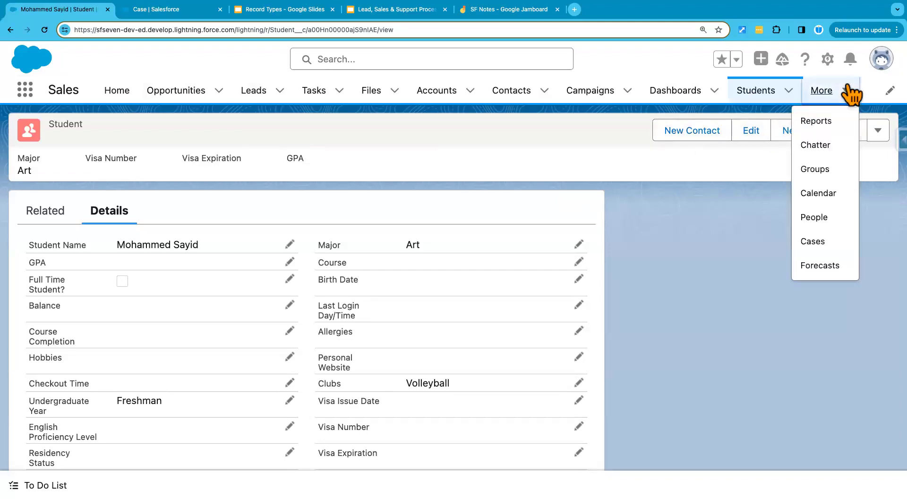
pyautogui.click(813, 242)
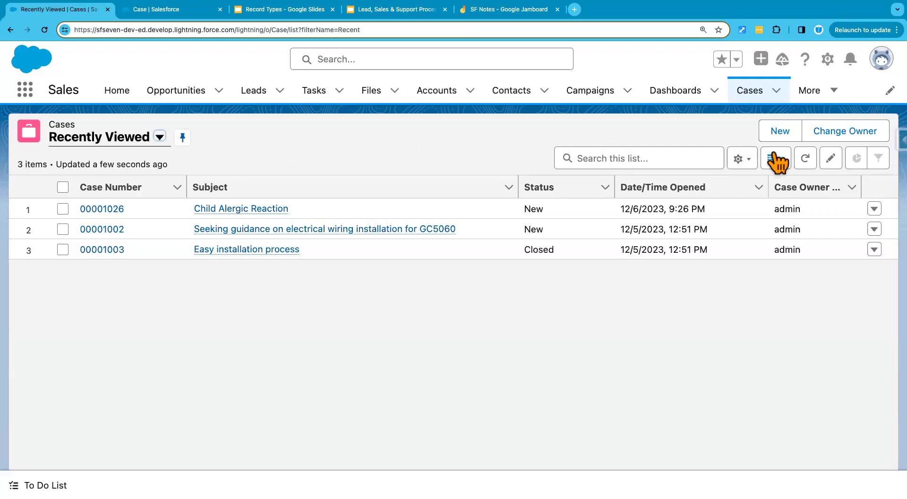
pyautogui.click(779, 131)
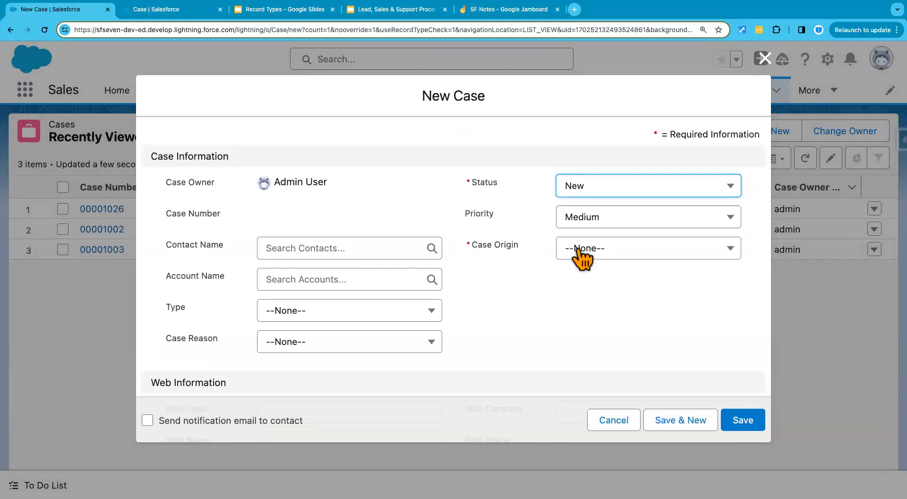
# Step: Set the new case's Case Origin to Phone, save the case and dismiss the notification
pyautogui.click(585, 257)
pyautogui.click(597, 296)
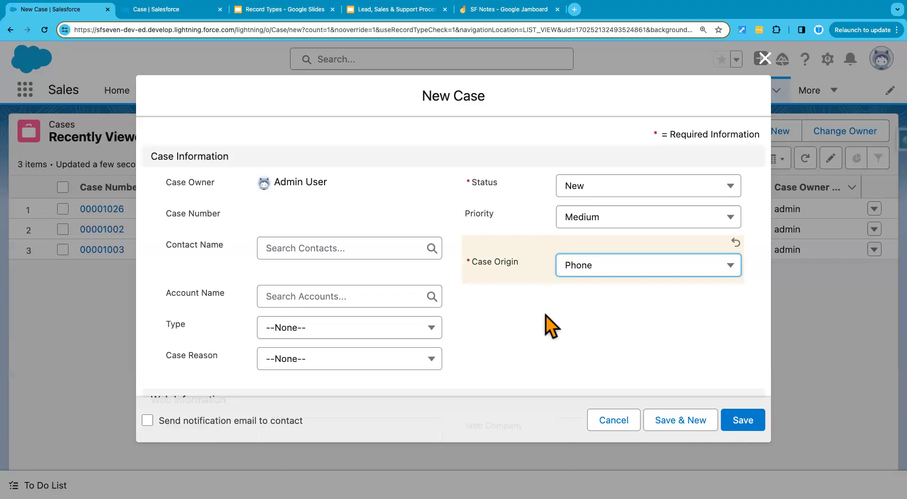
pyautogui.scroll(-1, 482, 330)
pyautogui.scroll(-3, 479, 331)
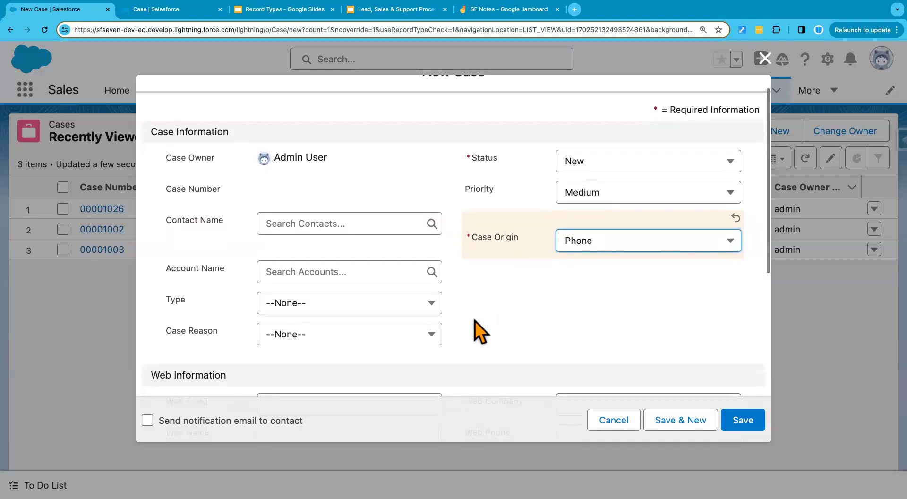
pyautogui.scroll(-12, 474, 321)
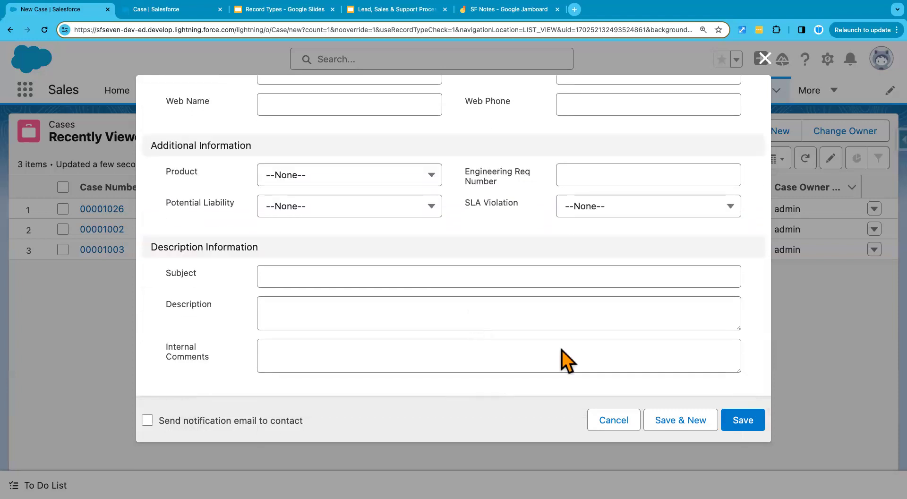
pyautogui.click(736, 421)
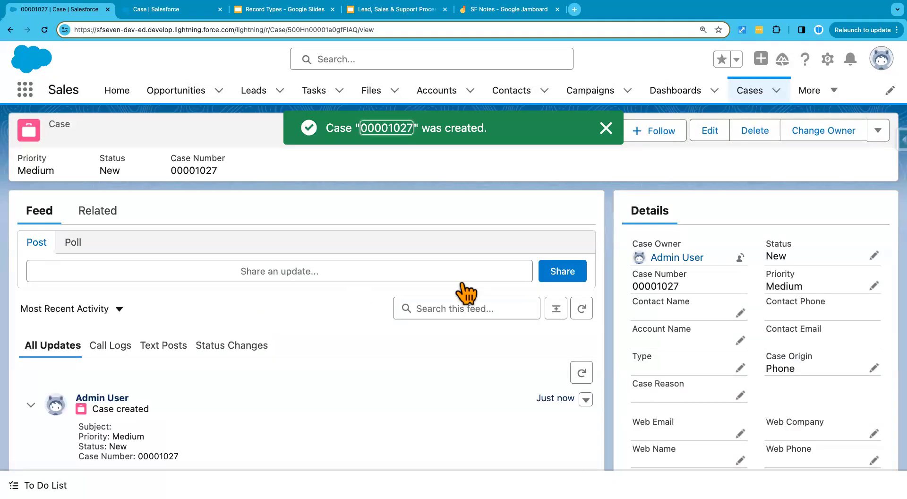
pyautogui.click(606, 129)
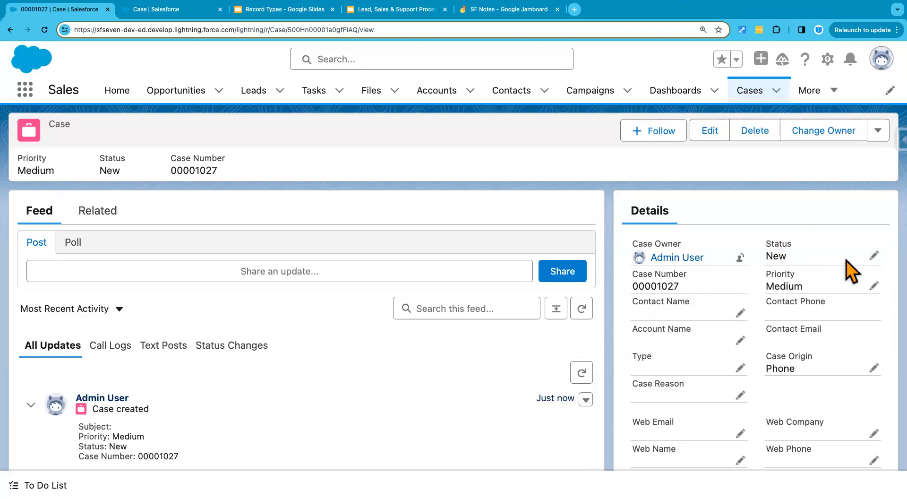
# Step: Open the new case's Status field for editing and examine its picklist options
pyautogui.doubleClick(777, 243)
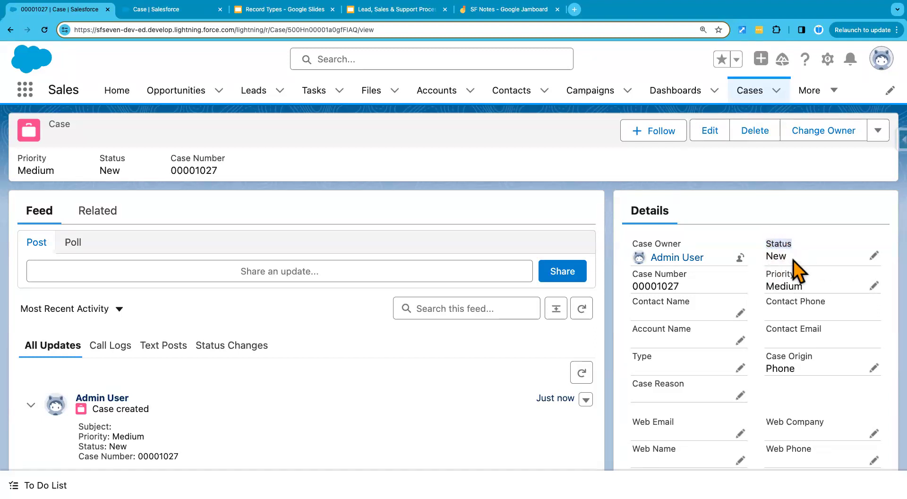
pyautogui.click(874, 256)
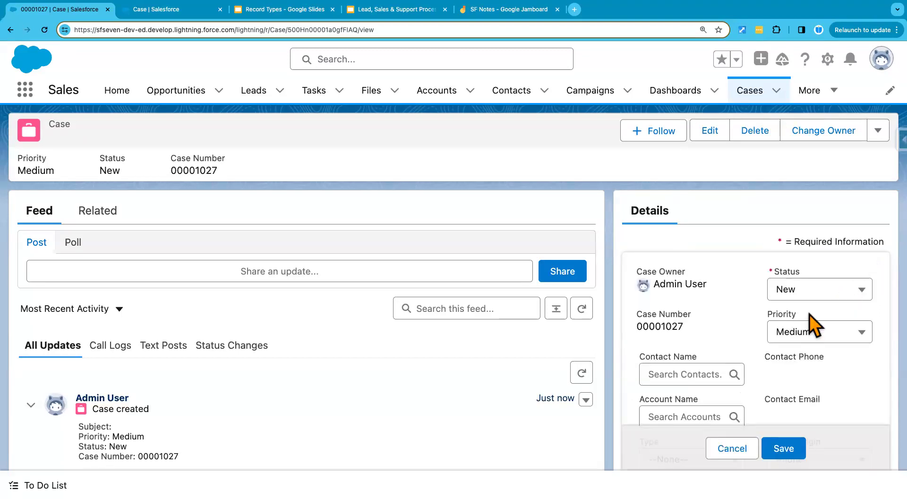
pyautogui.click(820, 293)
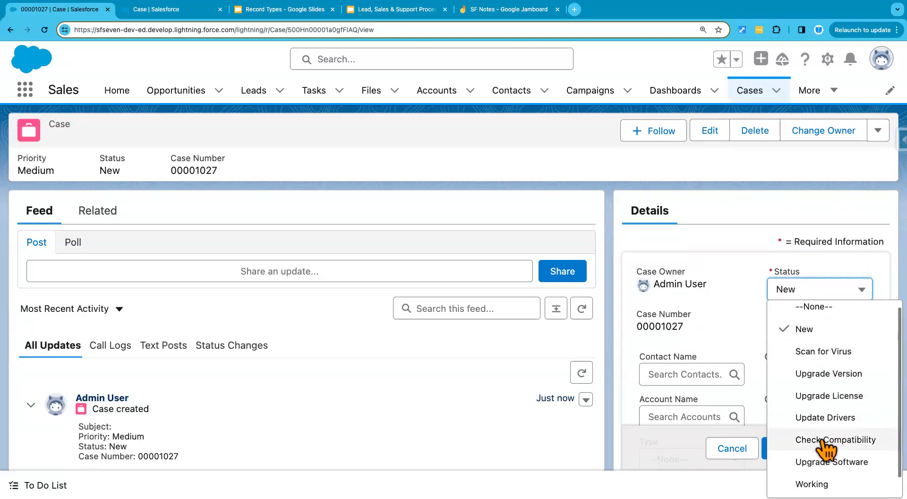
pyautogui.scroll(-1, 826, 430)
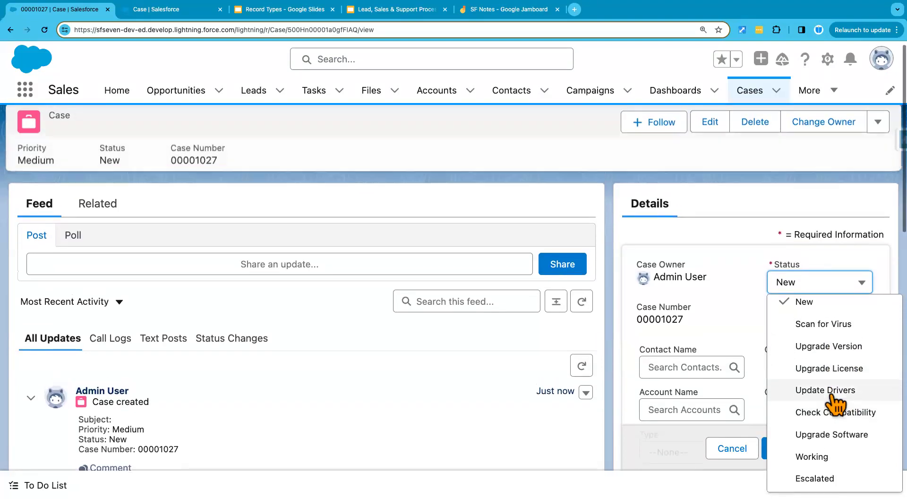
pyautogui.scroll(-1, 854, 416)
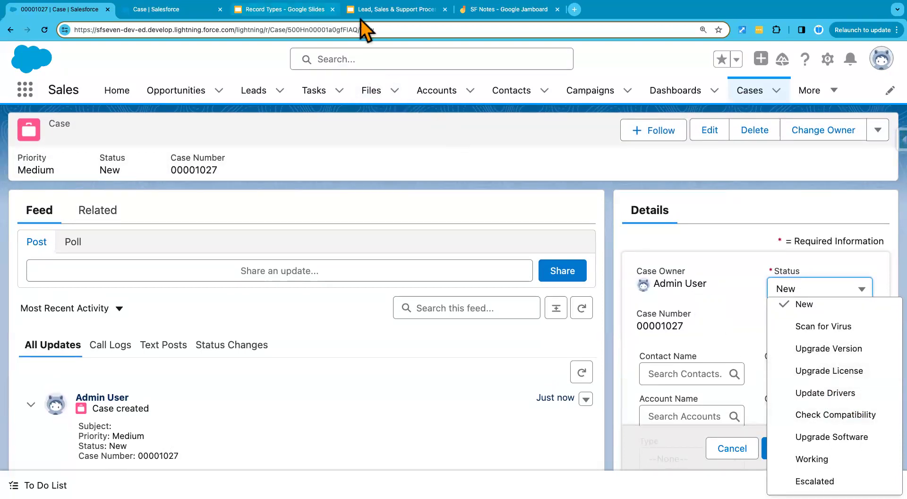
# Step: Review the "Status Field Values for Each Process" slide in Google Slides and return to the Salesforce case
pyautogui.click(382, 11)
pyautogui.click(111, 328)
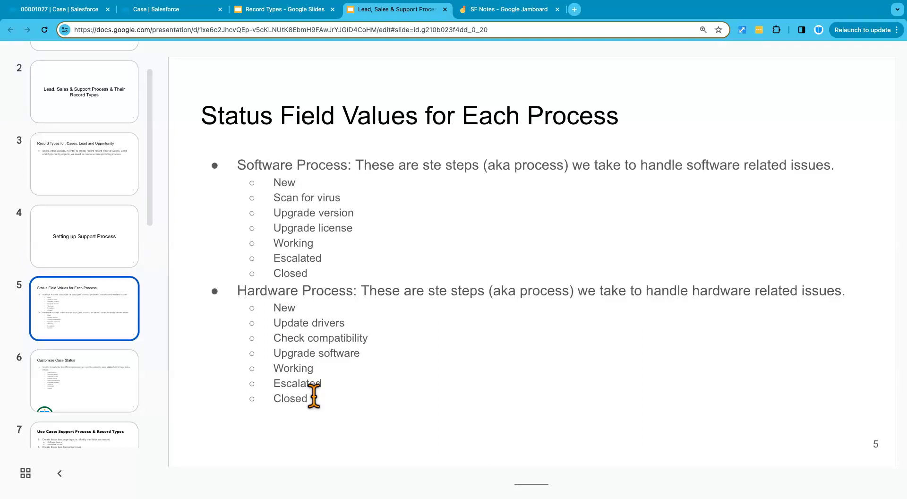
pyautogui.click(177, 12)
pyautogui.click(84, 11)
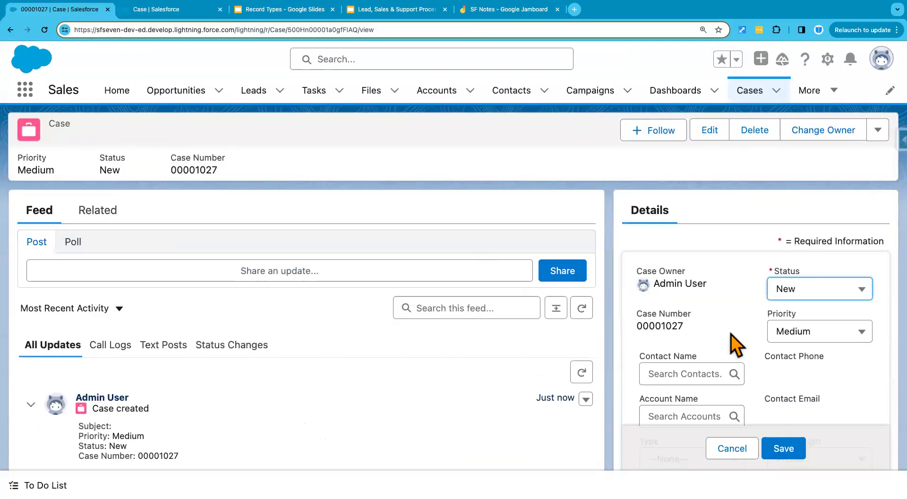
# Step: Recheck the Status options on the case, cancelling the edit, and return to the Case object setup
pyautogui.click(813, 293)
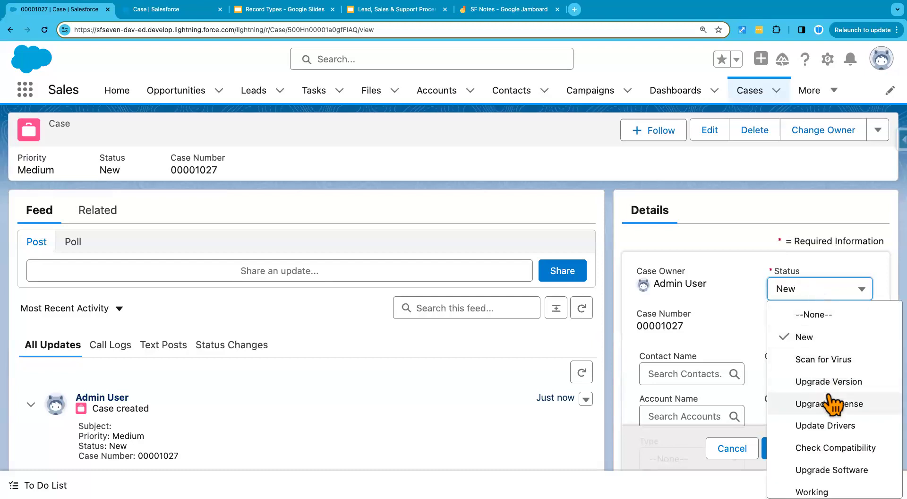
pyautogui.scroll(-1, 829, 472)
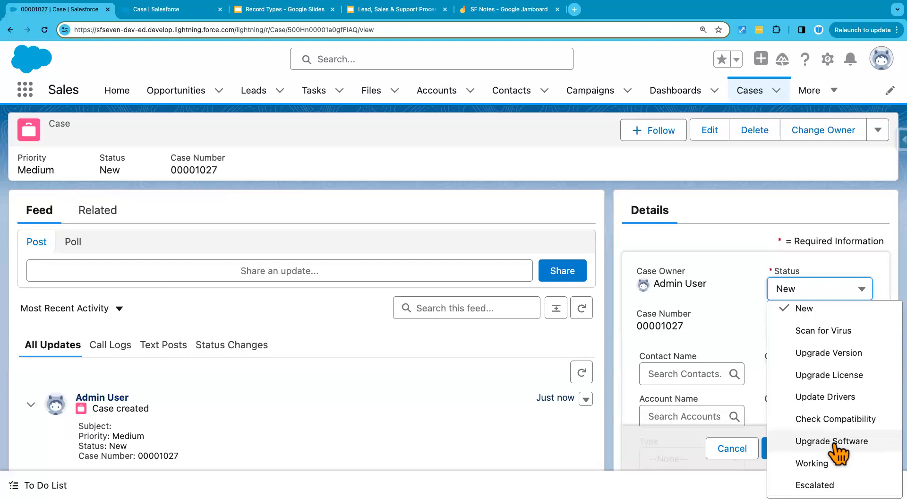
pyautogui.click(738, 217)
pyautogui.click(731, 448)
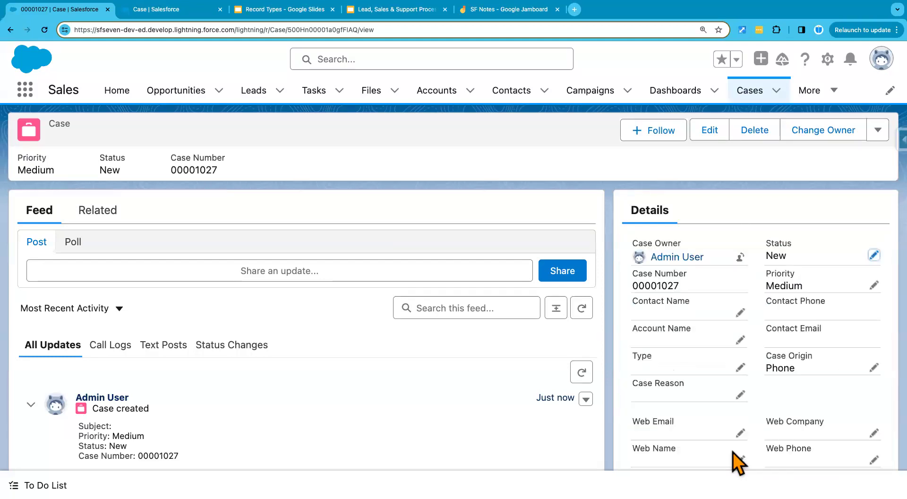
pyautogui.click(177, 13)
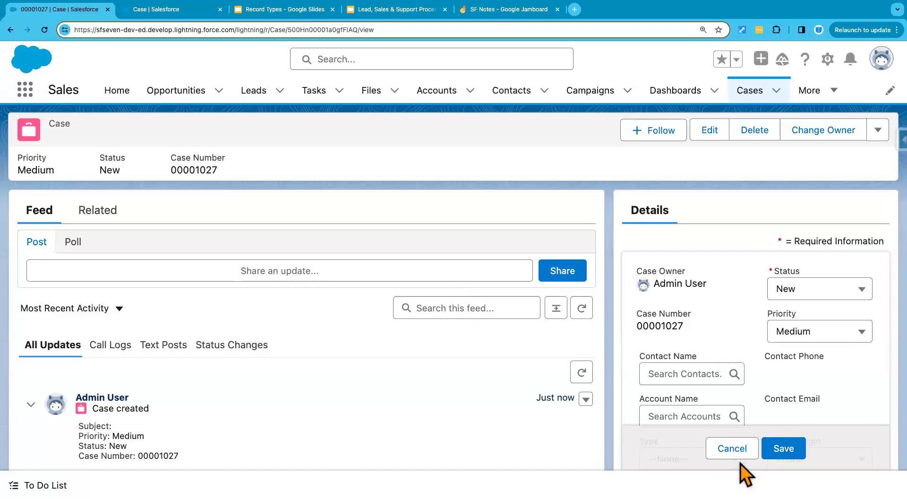
pyautogui.click(733, 449)
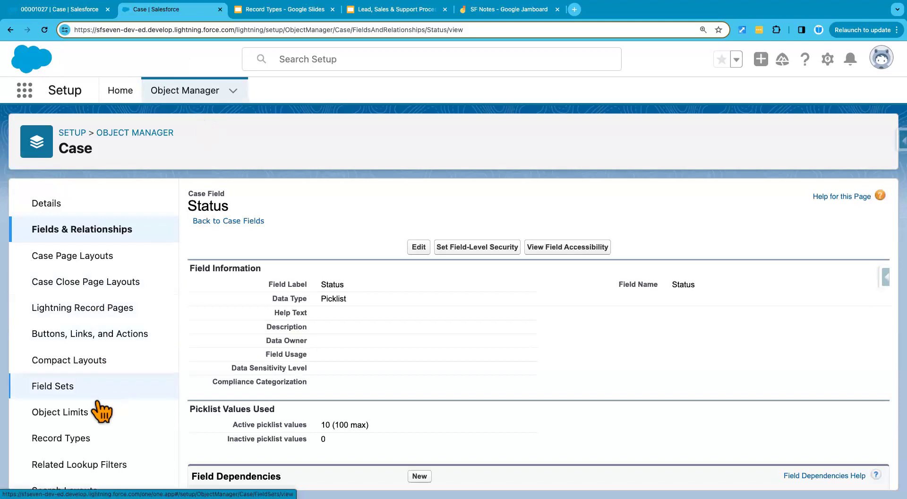
# Step: Start a new Case record type and follow its link to the Support Processes setup page
pyautogui.click(74, 441)
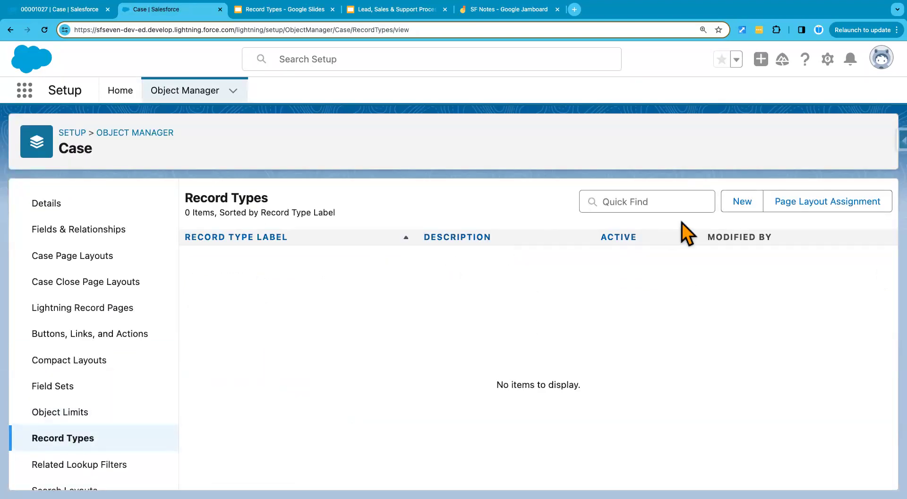
pyautogui.click(742, 206)
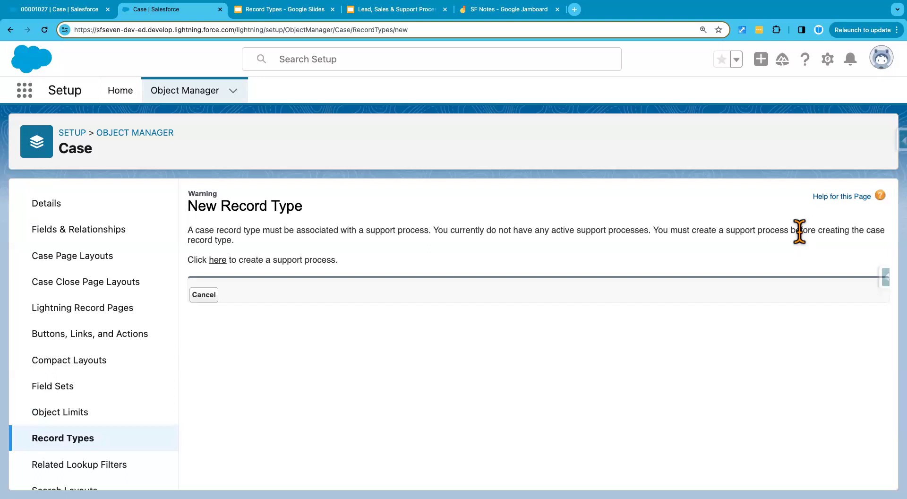
pyautogui.click(217, 260)
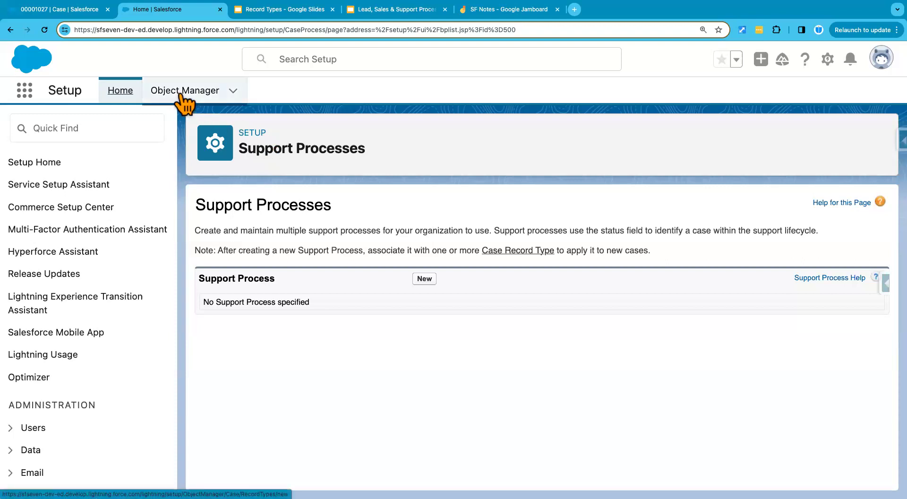
# Step: Search Setup for "Support" from its home page and open the Support Processes settings
pyautogui.click(114, 93)
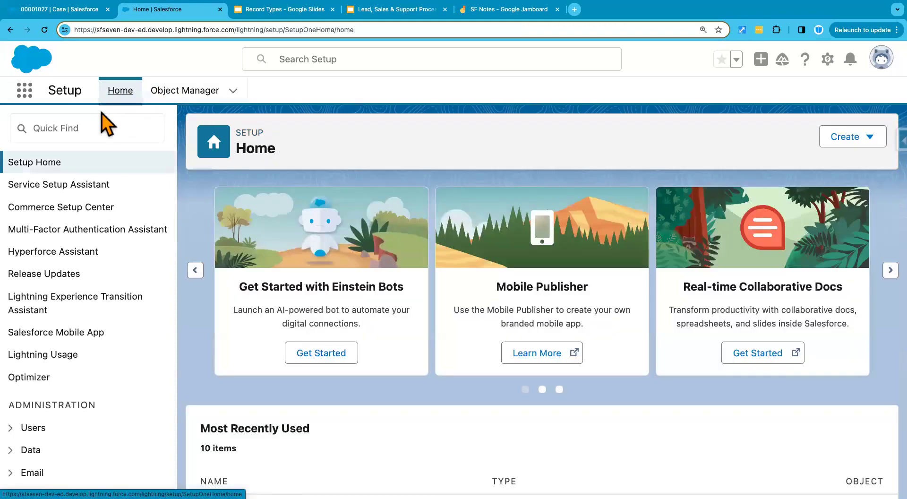
pyautogui.click(92, 131)
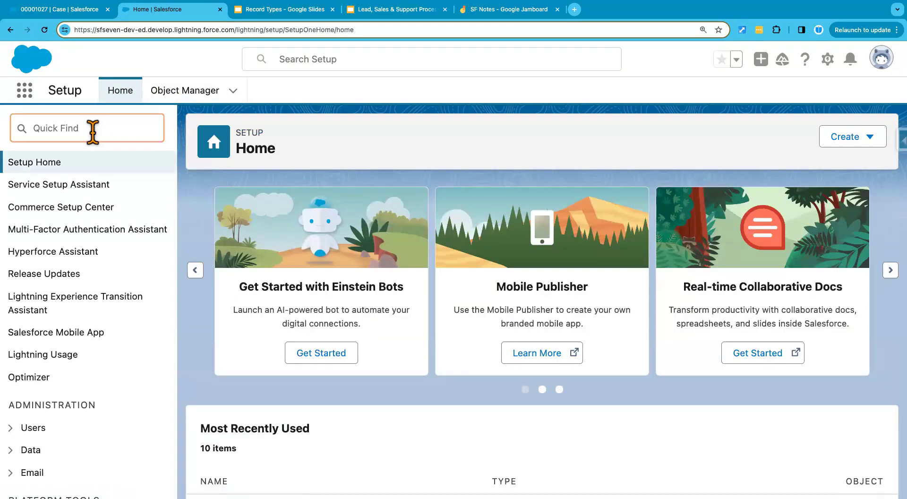
pyautogui.write('Su')
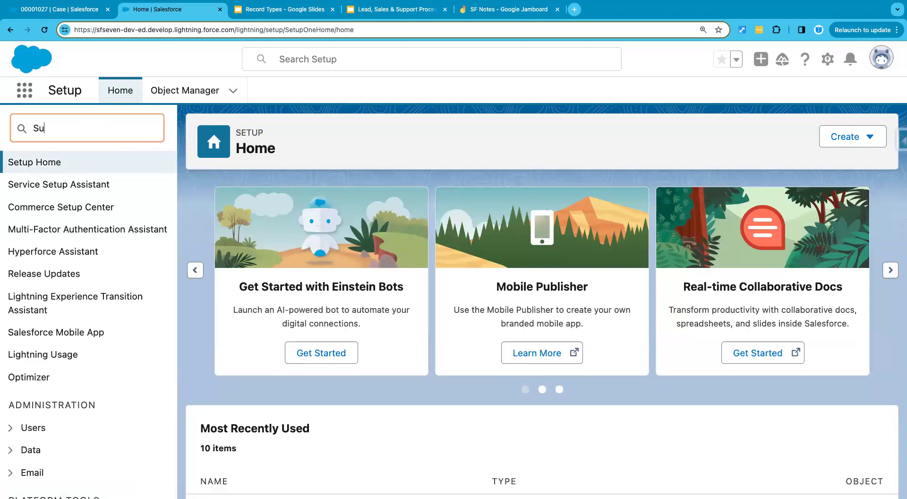
pyautogui.write('pport')
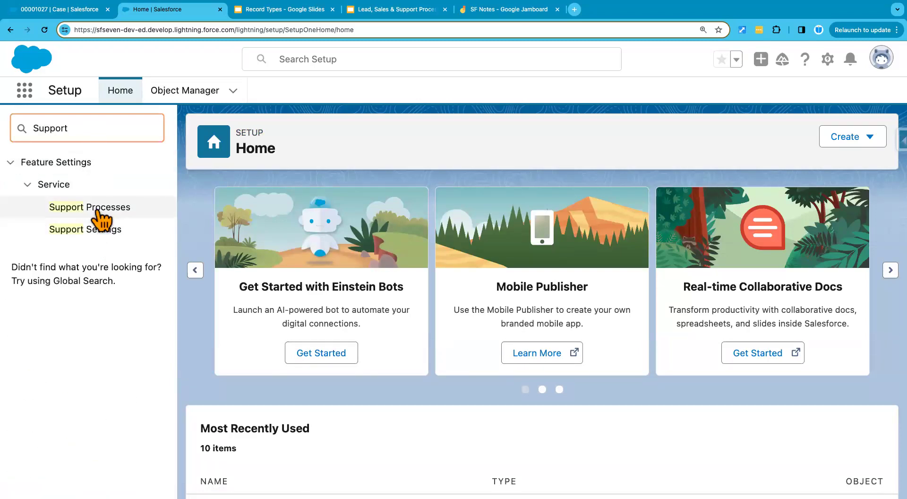
pyautogui.click(99, 211)
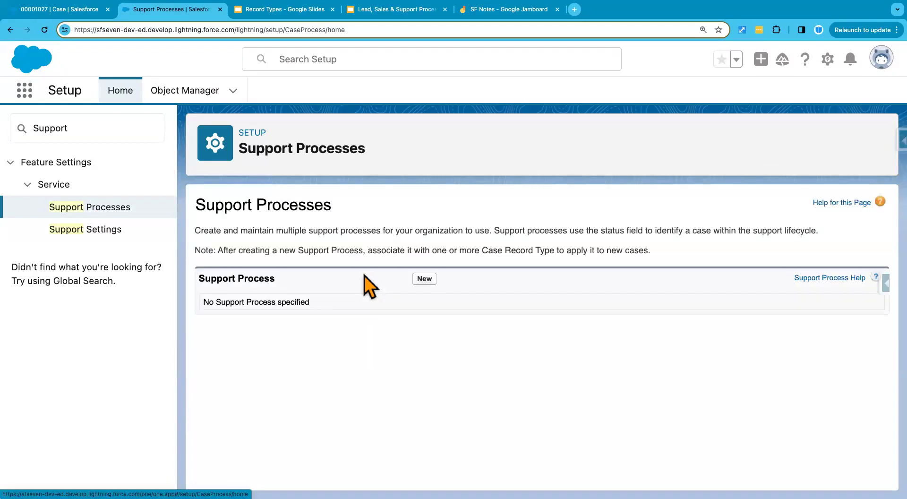
# Step: Create a support process named "Software Process" based on Master, with the description "Used for resolving software related issues."
pyautogui.click(424, 279)
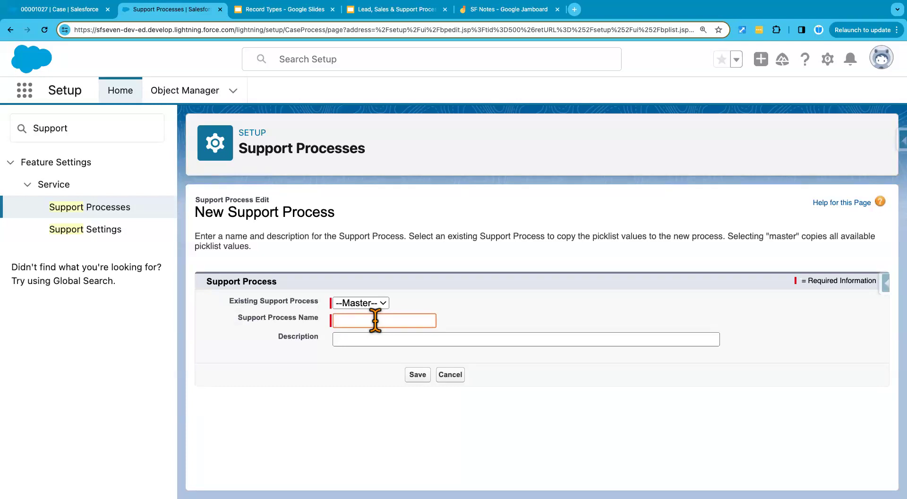
pyautogui.write('Software Process')
pyautogui.click(473, 319)
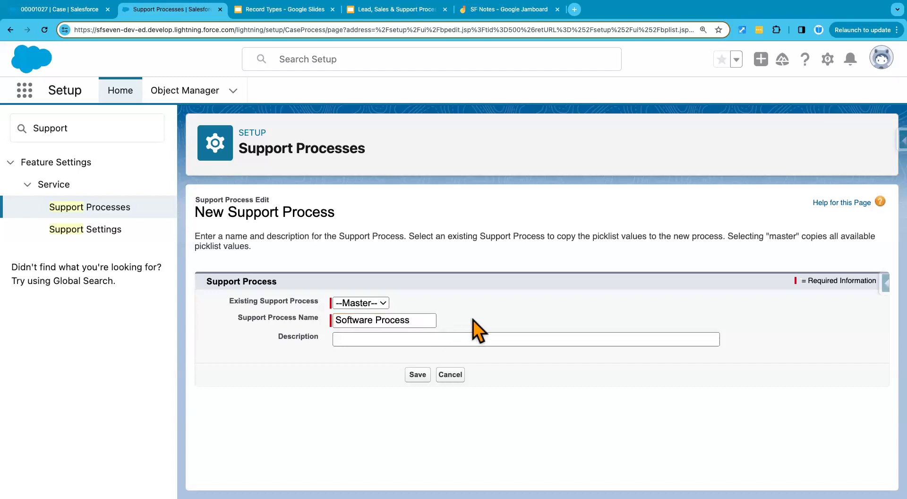
pyautogui.click(364, 12)
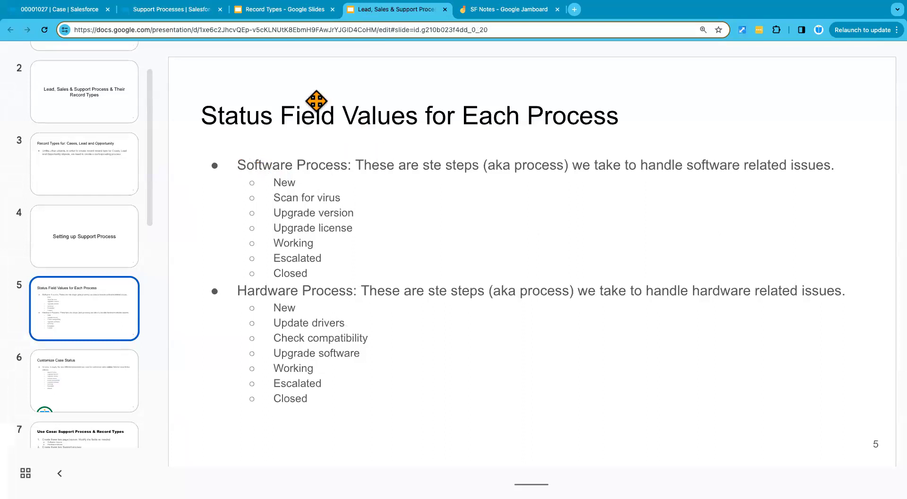
pyautogui.click(194, 14)
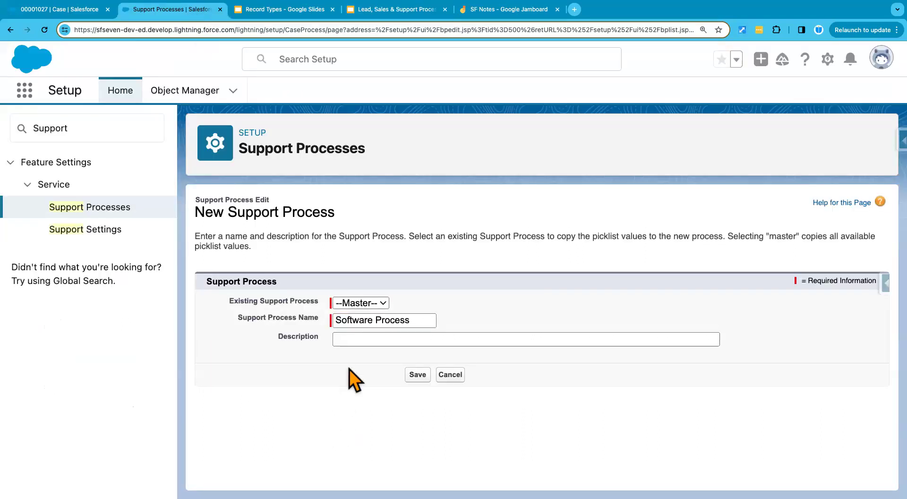
pyautogui.click(415, 339)
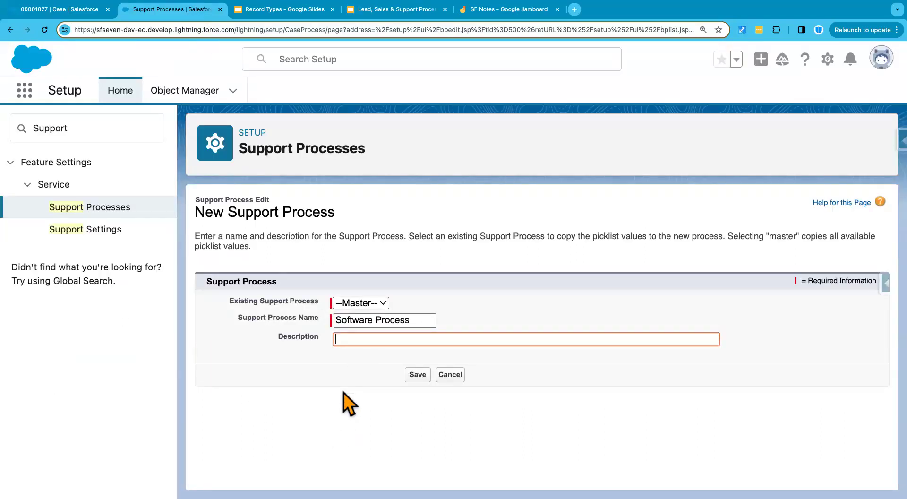
pyautogui.write('Used t')
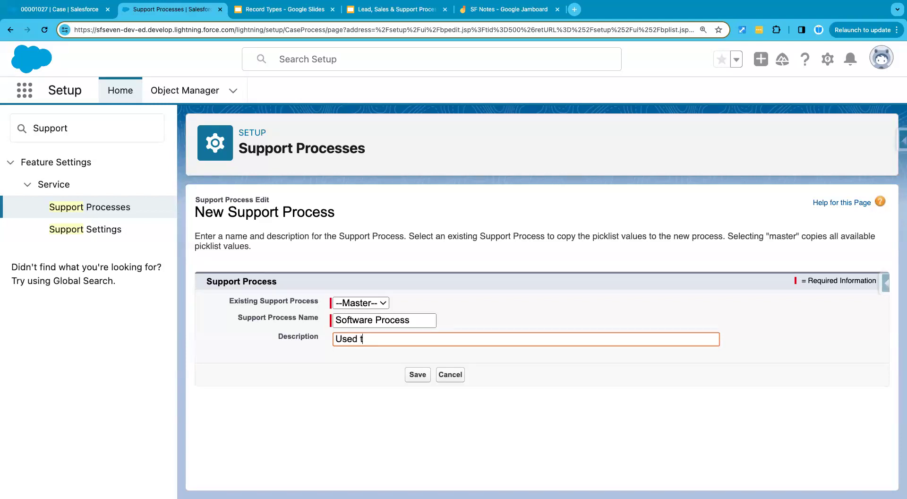
pyautogui.write('for resolving software related issues..')
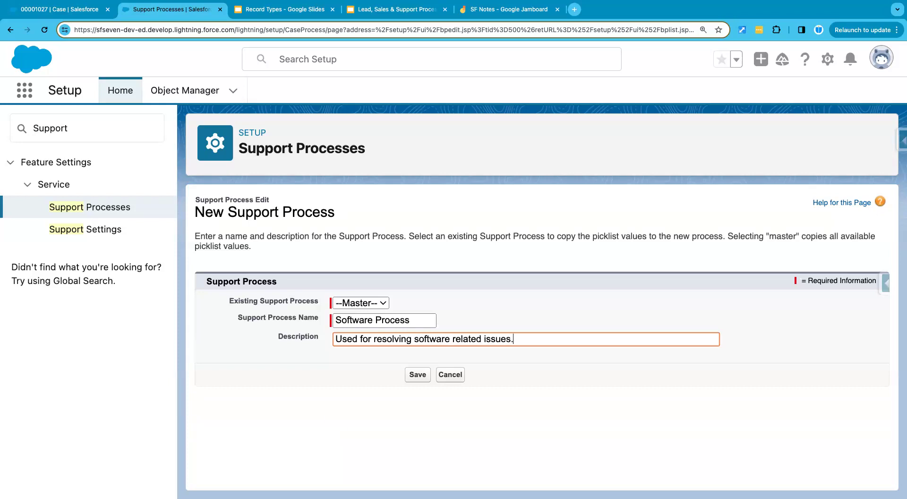
pyautogui.click(418, 375)
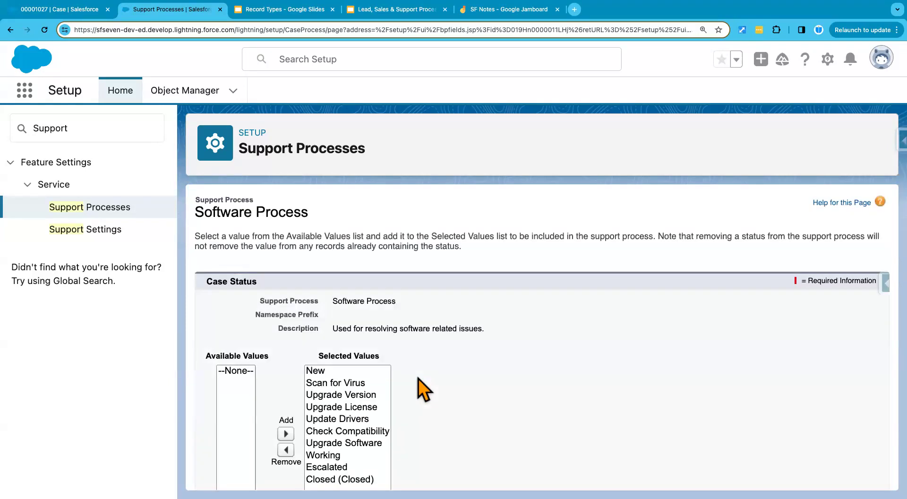
# Step: Compare the Software Process status values with the "Status Field Values for Each Process" slide in Google Slides and return to Salesforce
pyautogui.scroll(-3, 470, 382)
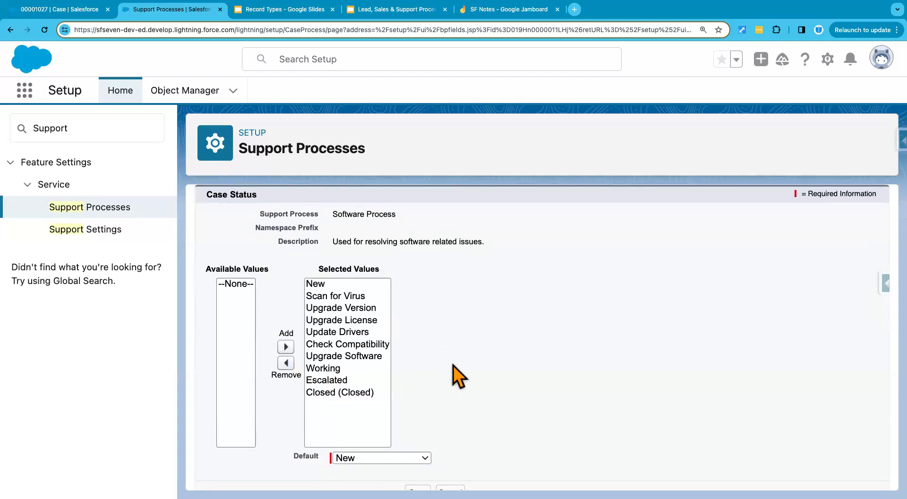
pyautogui.scroll(1, 452, 365)
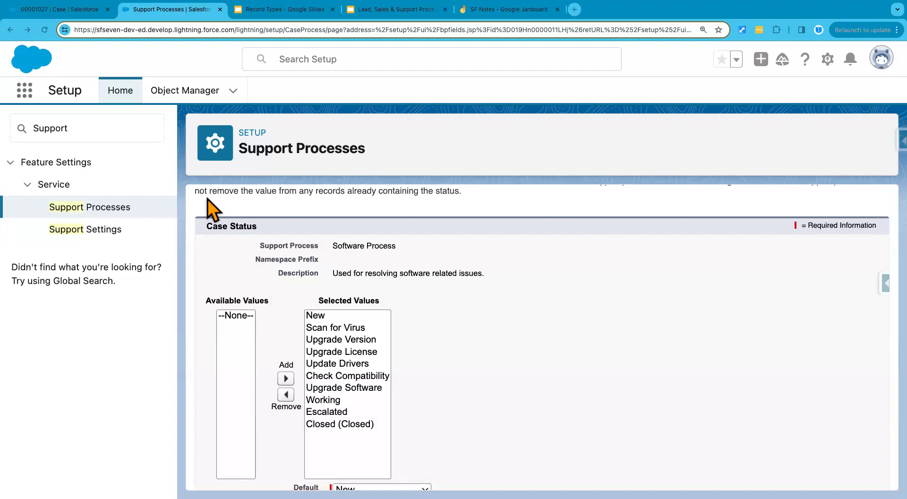
pyautogui.click(398, 13)
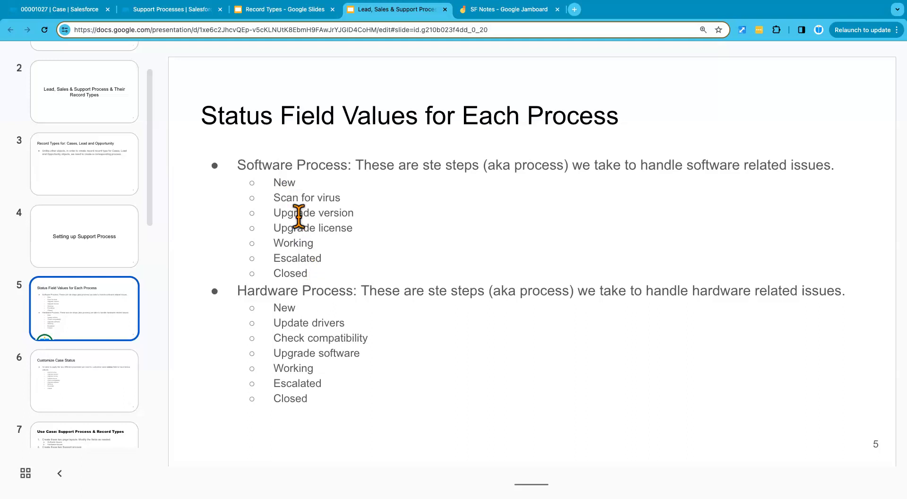
pyautogui.click(179, 9)
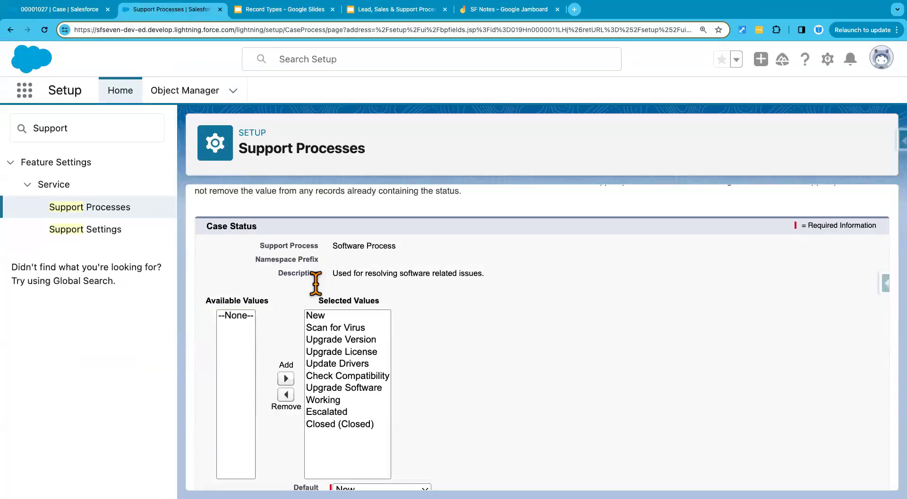
# Step: Remove Update Drivers and Check Compatibility from the Software Process's selected status values
pyautogui.click(322, 319)
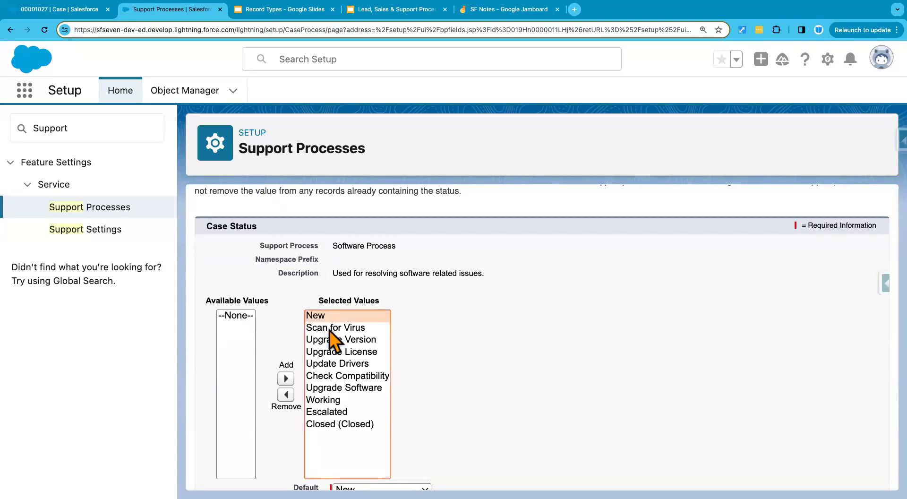
pyautogui.click(331, 329)
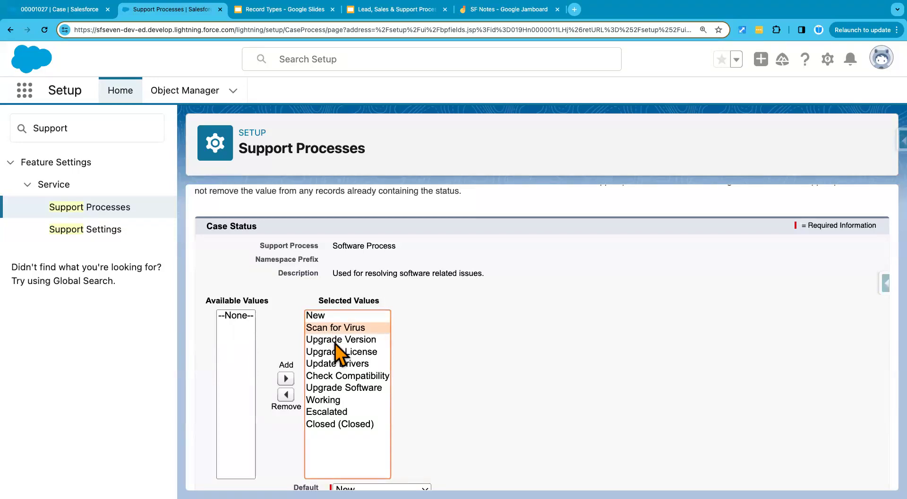
pyautogui.click(336, 343)
pyautogui.click(338, 353)
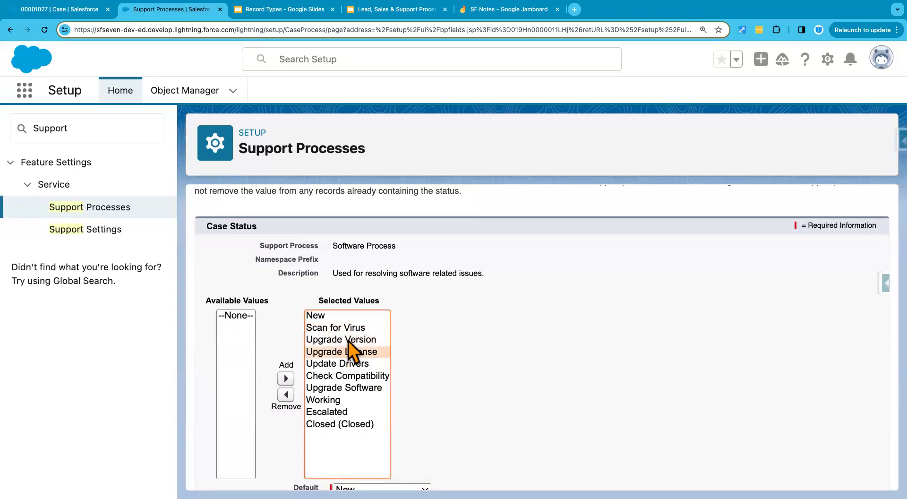
pyautogui.click(341, 364)
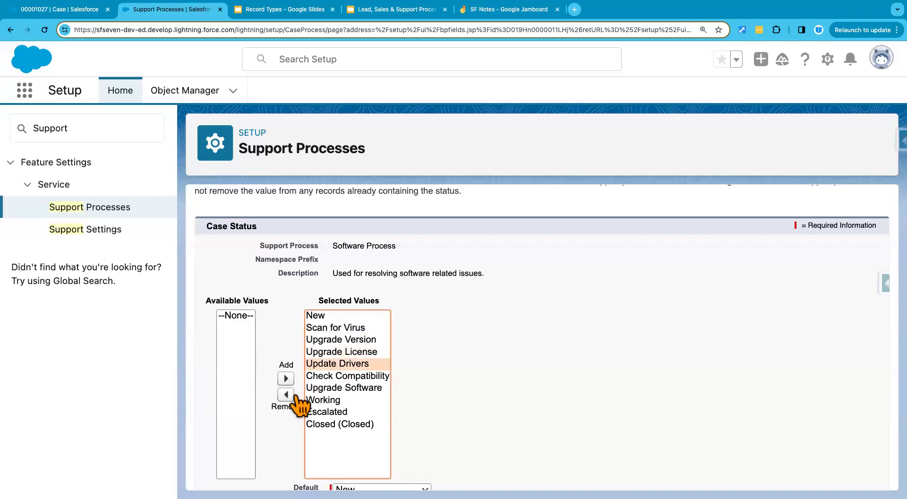
pyautogui.click(285, 394)
pyautogui.click(345, 365)
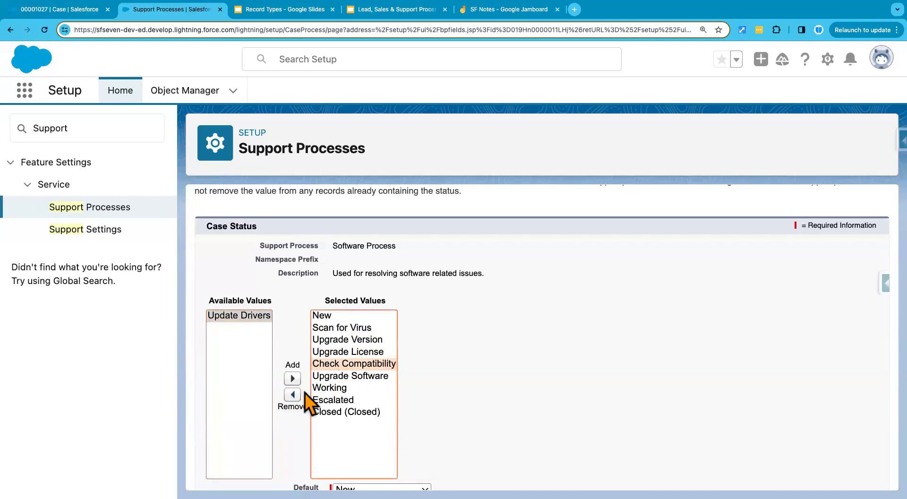
pyautogui.click(292, 395)
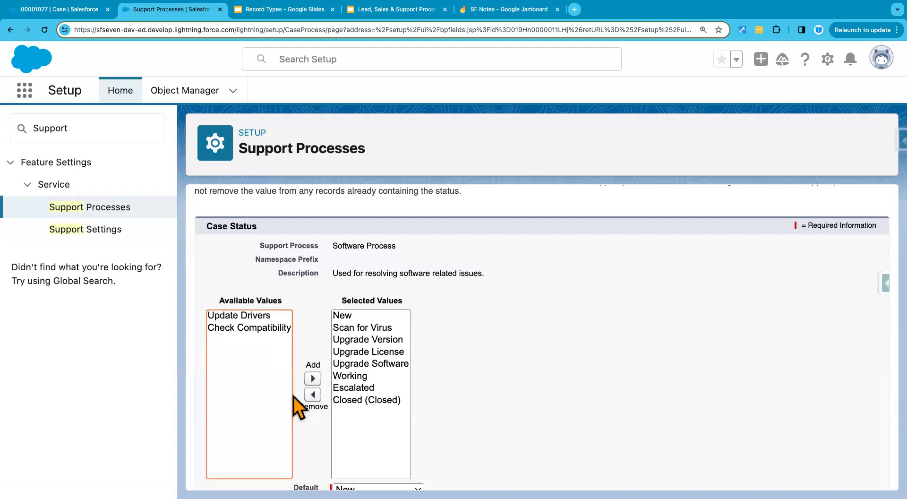
# Step: Remove Upgrade Software from the Software Process's selected status values and save the process with New as default
pyautogui.click(374, 366)
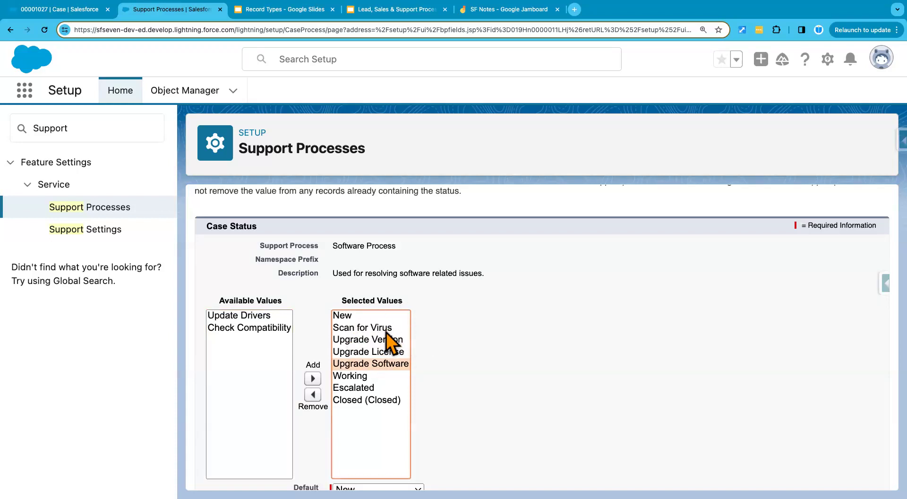
pyautogui.click(456, 364)
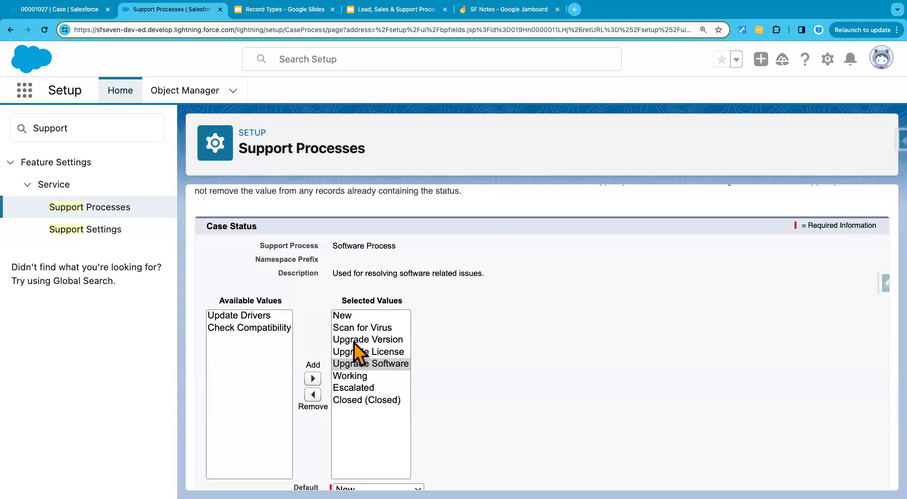
pyautogui.click(312, 395)
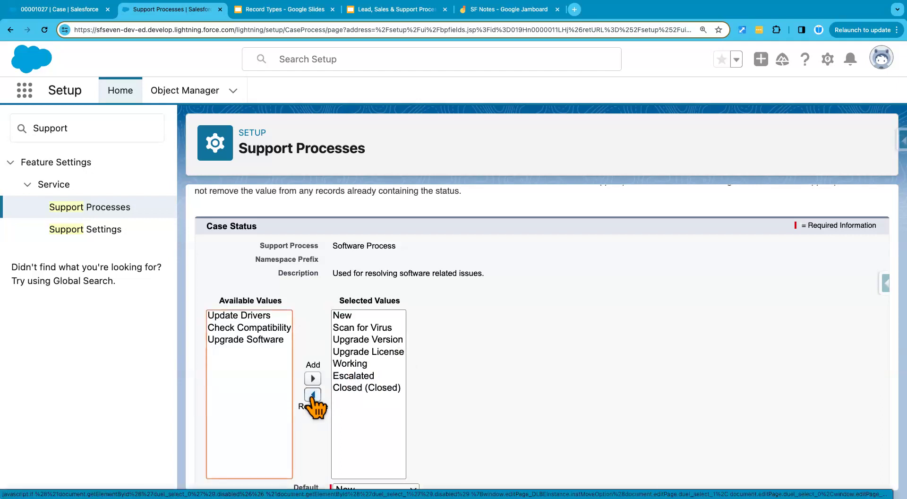
pyautogui.scroll(-2, 468, 359)
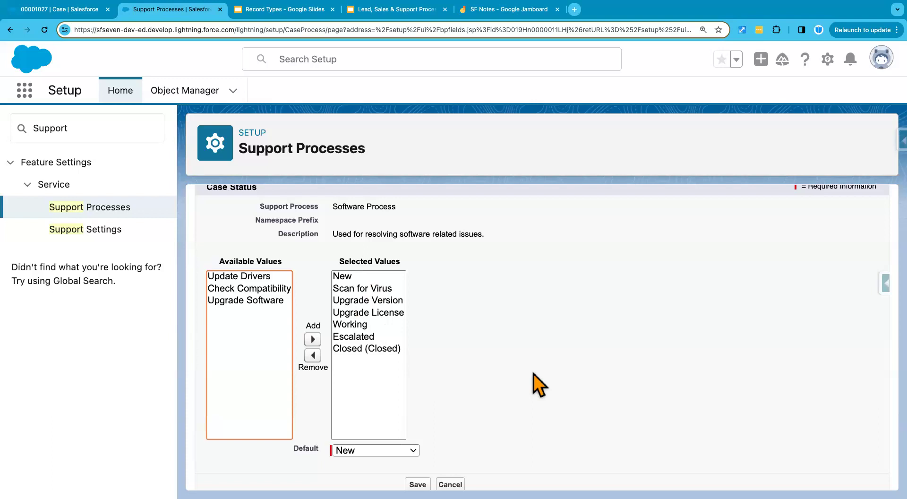
pyautogui.scroll(-1, 533, 382)
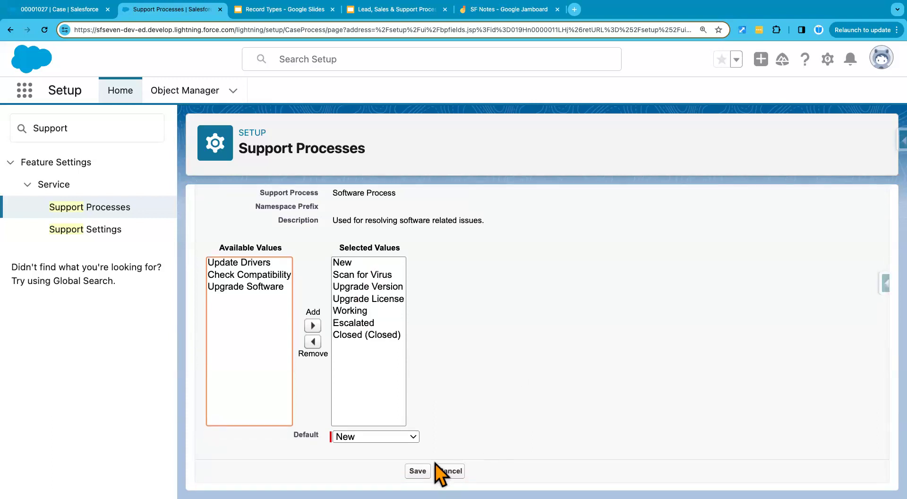
pyautogui.click(421, 468)
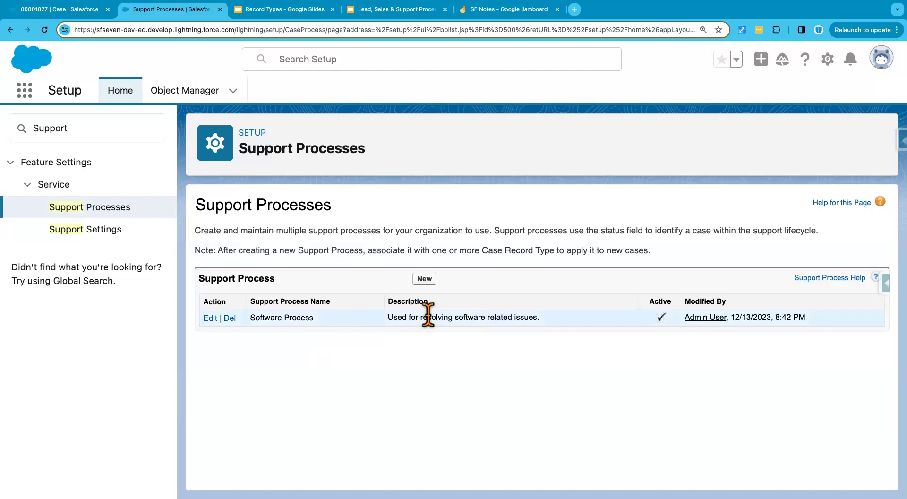
# Step: Create a "Hardware Process" support process, reusing the software process's description reworded as "Used for resolving hardware related issues."
pyautogui.moveTo(552, 324); pyautogui.dragTo(380, 322)
pyautogui.press('super+c')
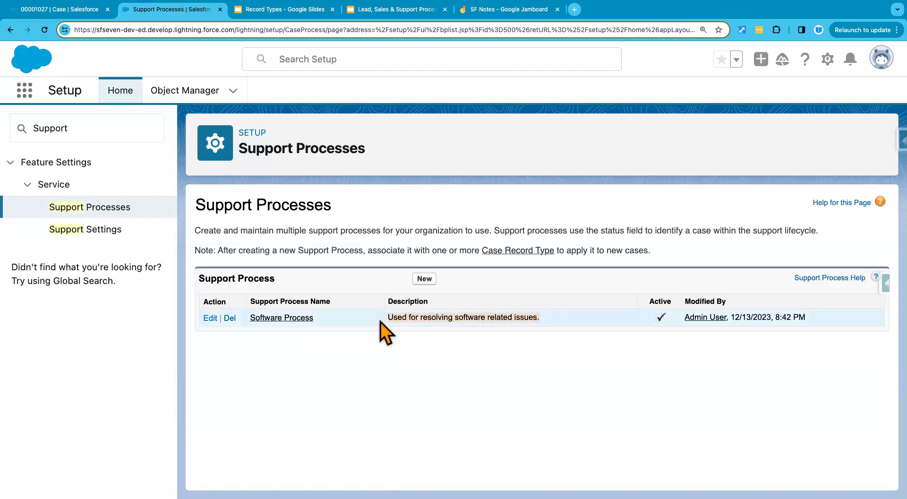
pyautogui.click(424, 279)
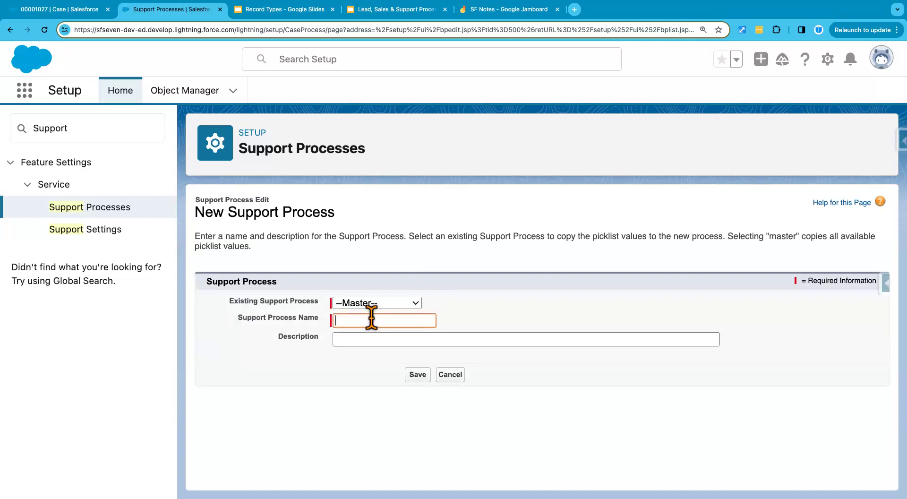
pyautogui.write('Hardware Process')
pyautogui.click(364, 340)
pyautogui.press('super+v')
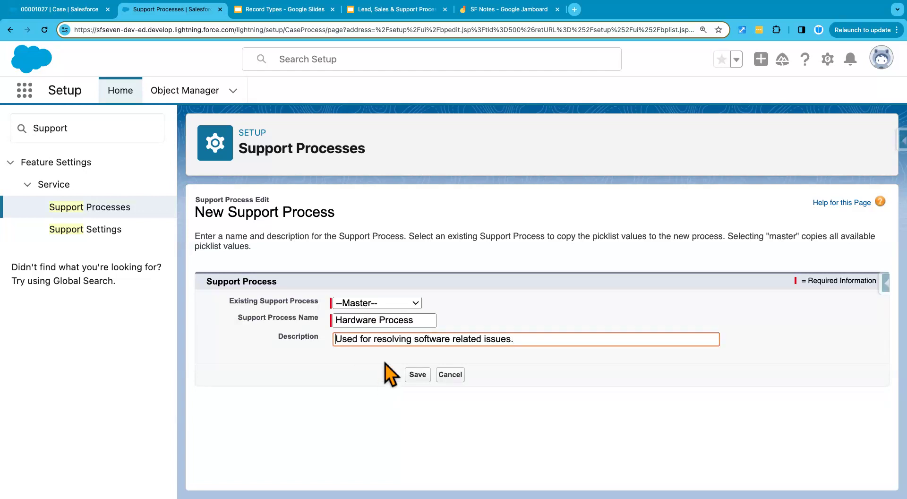
pyautogui.doubleClick(431, 338)
pyautogui.write('hardware')
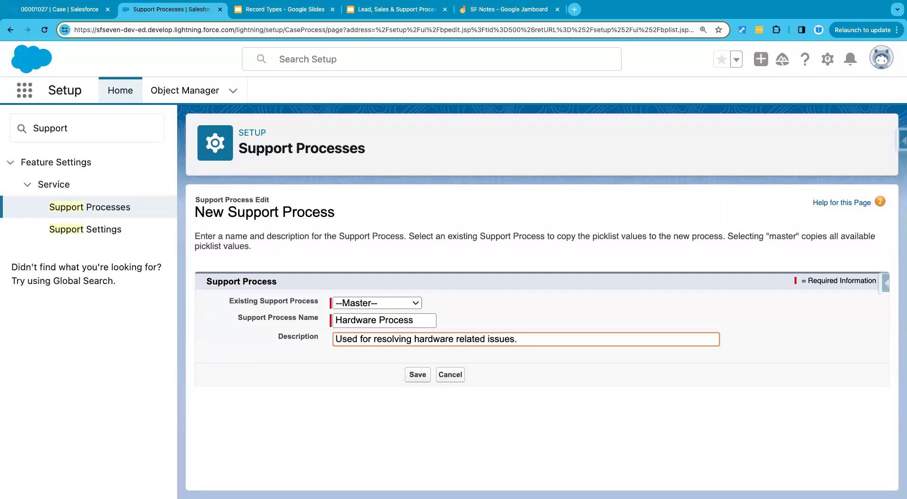
pyautogui.click(421, 375)
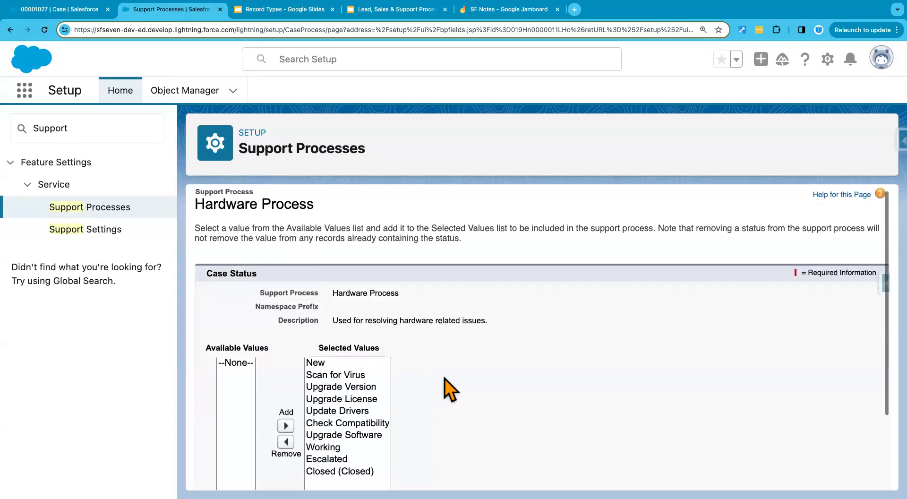
# Step: Check the hardware statuses on the Google Slides status values slide, then remove Scan for Virus, Upgrade Version and Upgrade License from Salesforce's Hardware Process
pyautogui.scroll(-3, 444, 378)
pyautogui.click(385, 10)
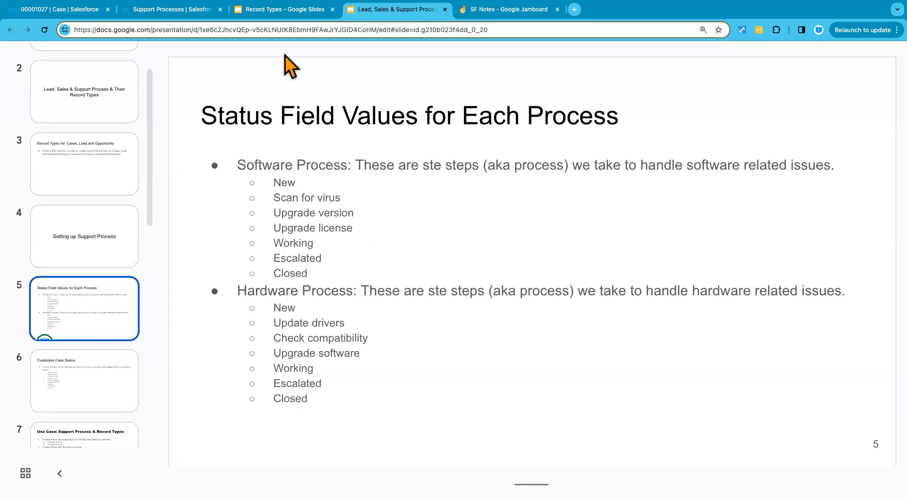
pyautogui.click(175, 10)
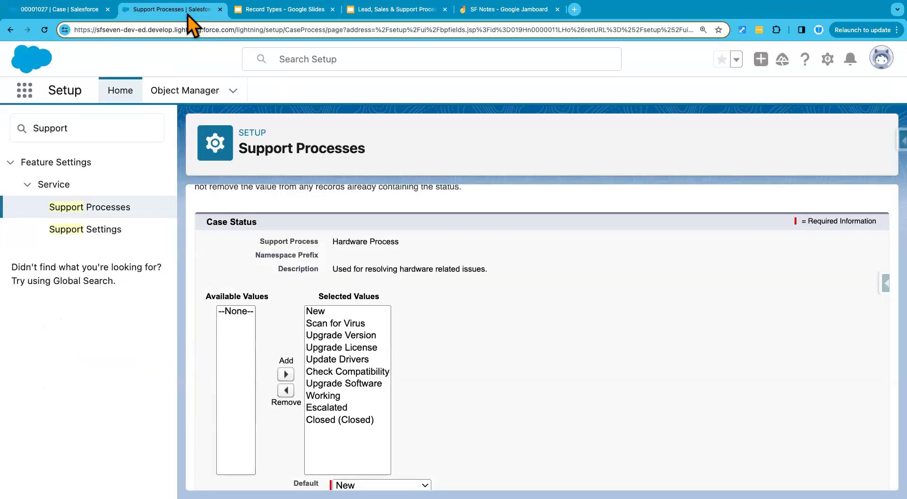
pyautogui.click(322, 313)
pyautogui.click(342, 325)
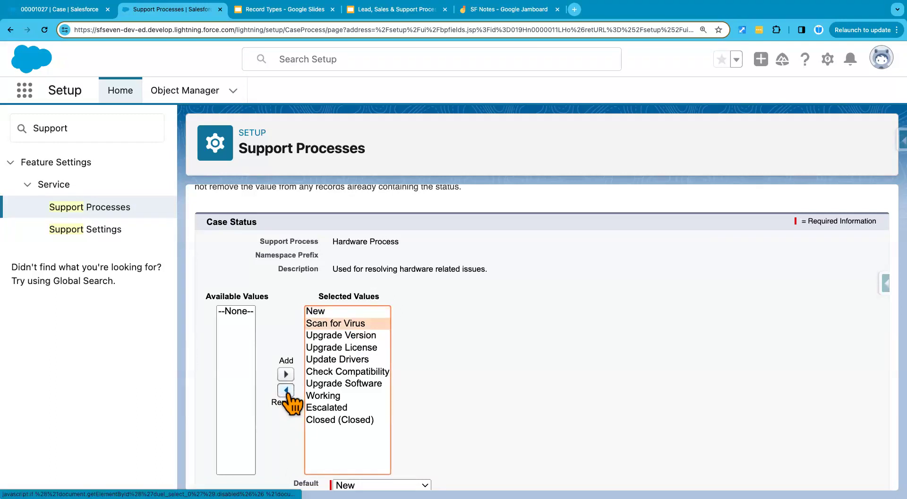
pyautogui.click(285, 390)
pyautogui.click(342, 324)
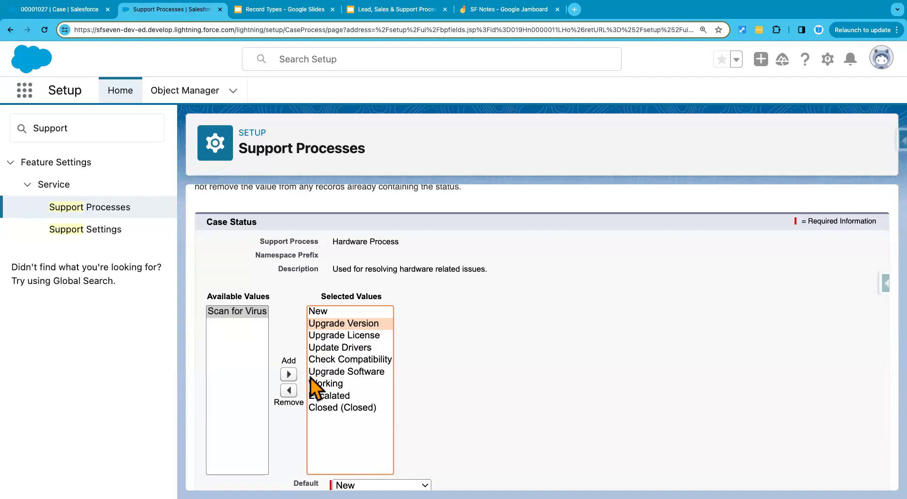
pyautogui.click(289, 391)
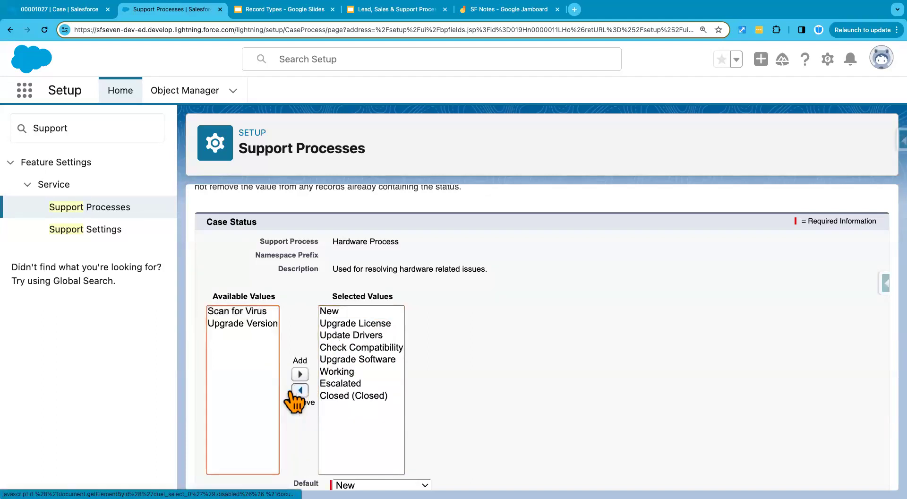
pyautogui.click(358, 324)
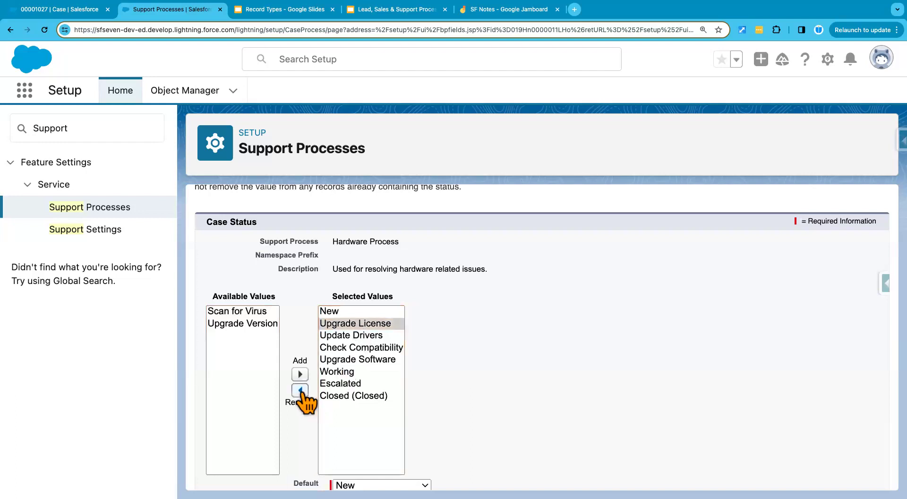
pyautogui.click(301, 391)
# Step: Review the Hardware Process's remaining selected status values and save the process with New as default
pyautogui.click(355, 327)
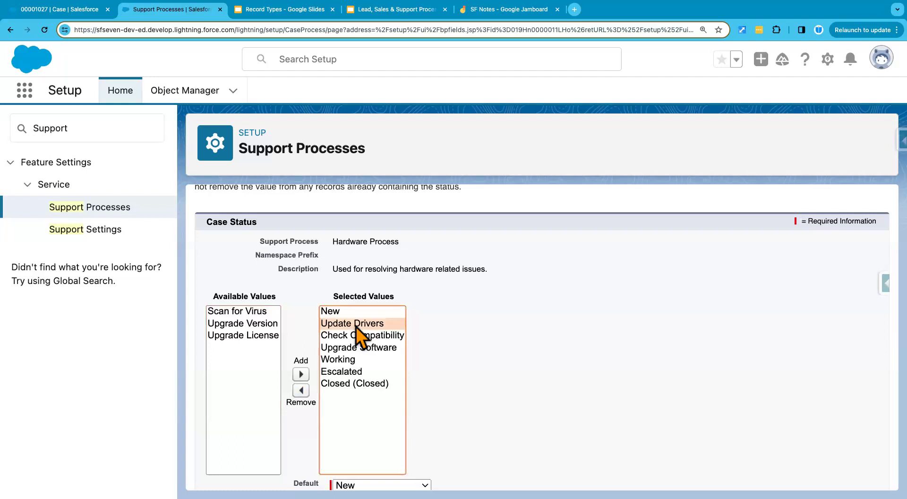
pyautogui.click(359, 338)
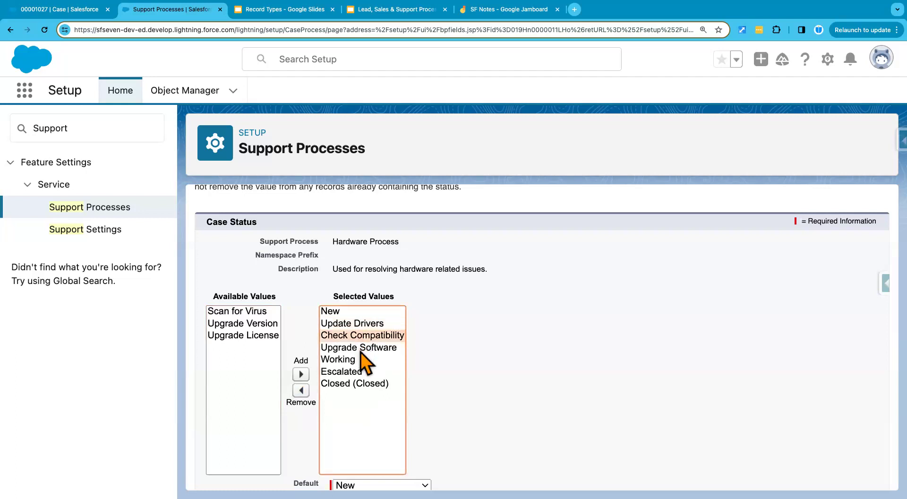
pyautogui.click(360, 348)
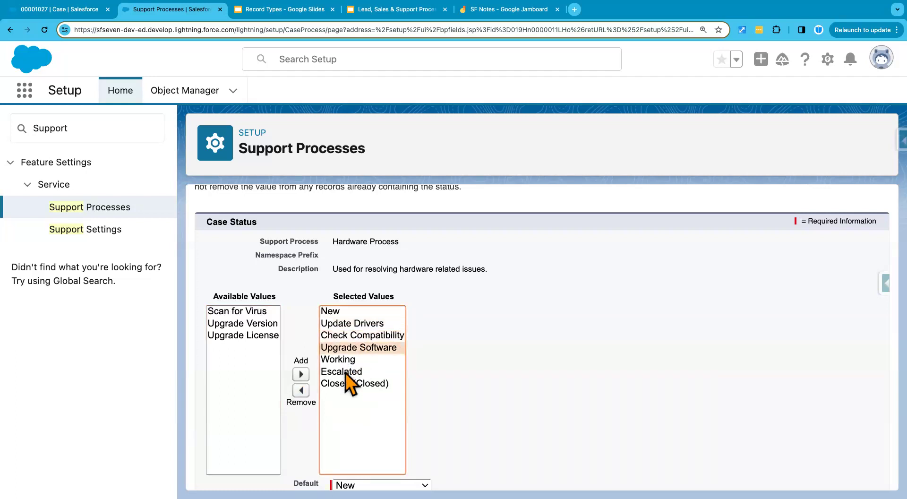
pyautogui.click(342, 312)
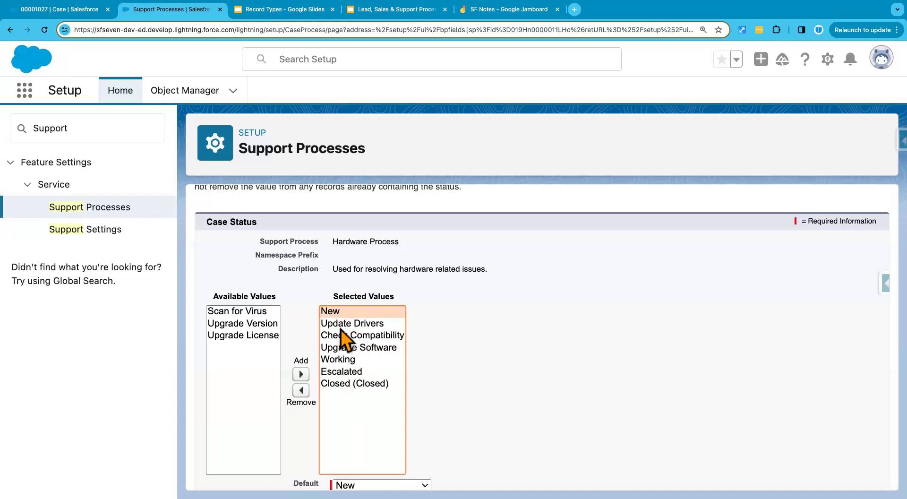
pyautogui.scroll(1, 341, 362)
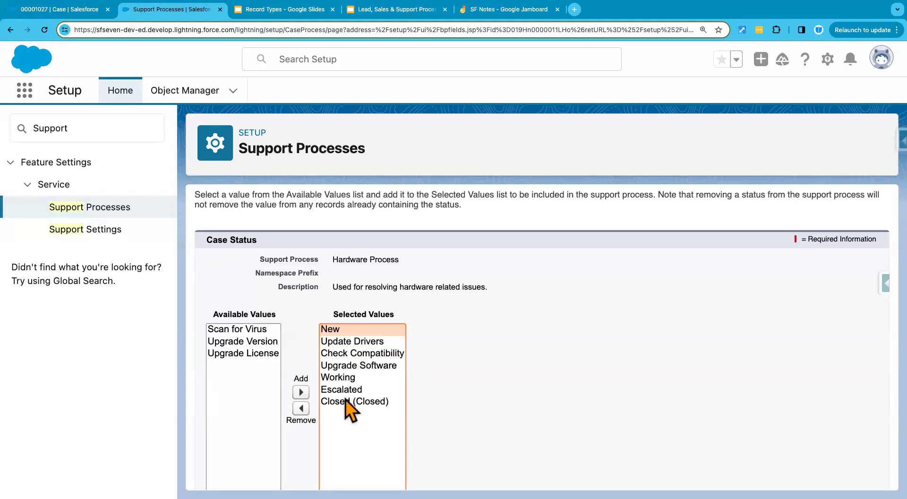
pyautogui.scroll(-3, 444, 367)
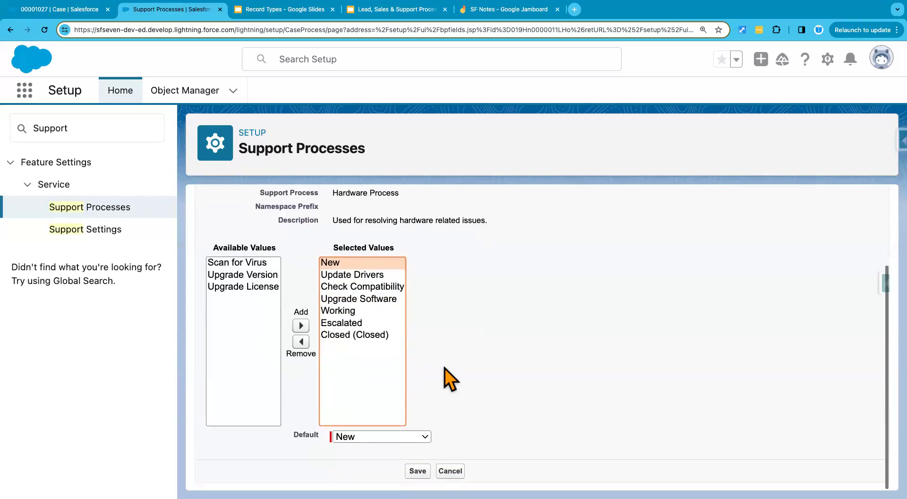
pyautogui.click(418, 471)
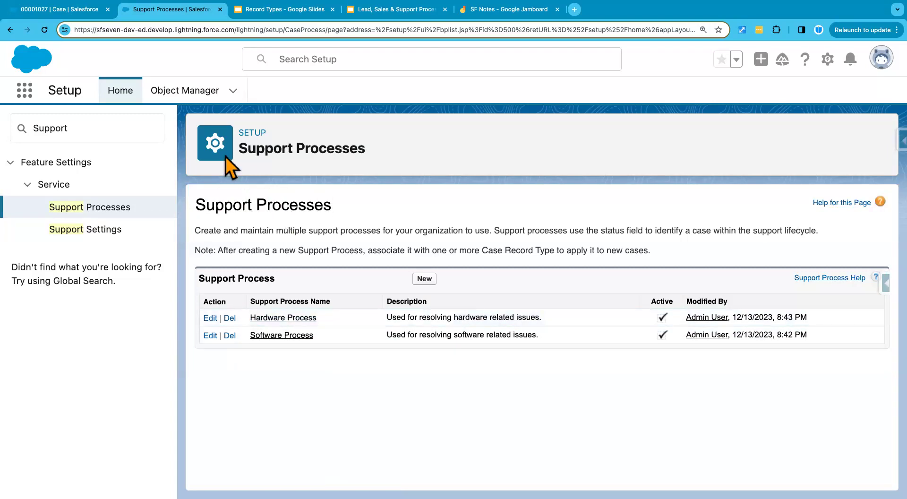
# Step: Find the Case object in Object Manager and open its record types
pyautogui.click(180, 86)
pyautogui.click(660, 137)
pyautogui.write('case')
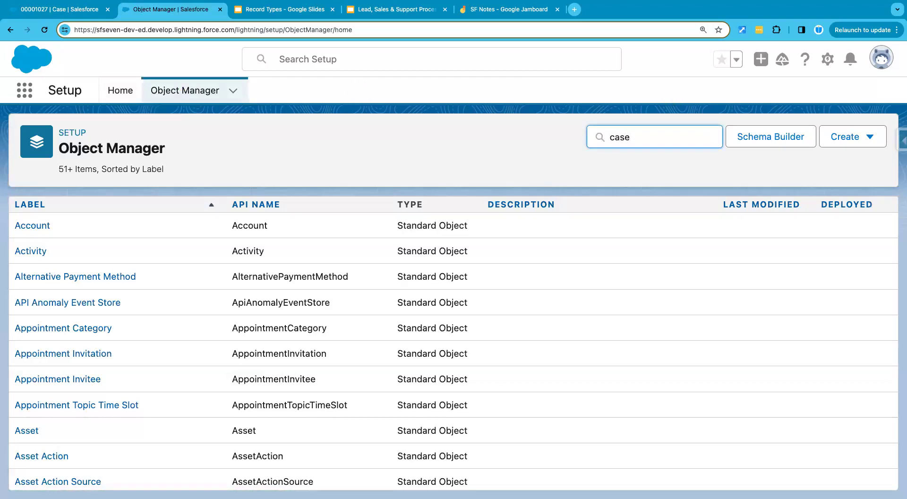
pyautogui.click(20, 225)
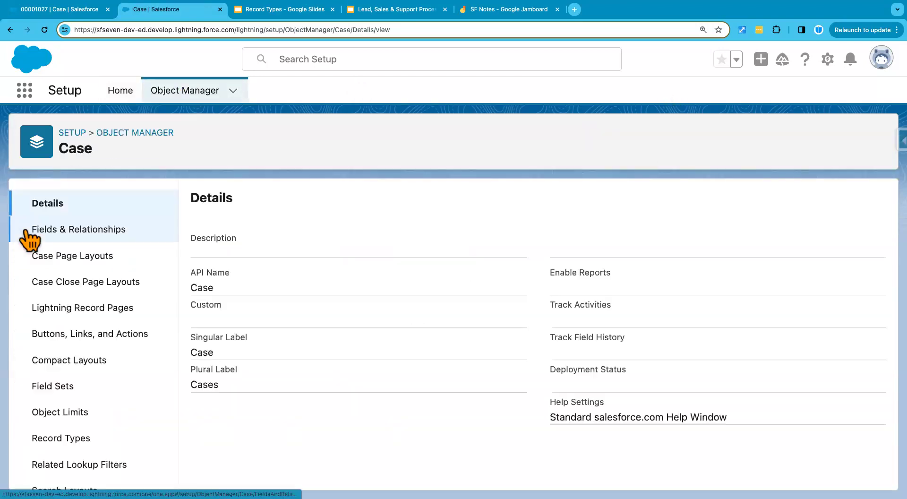
pyautogui.click(83, 436)
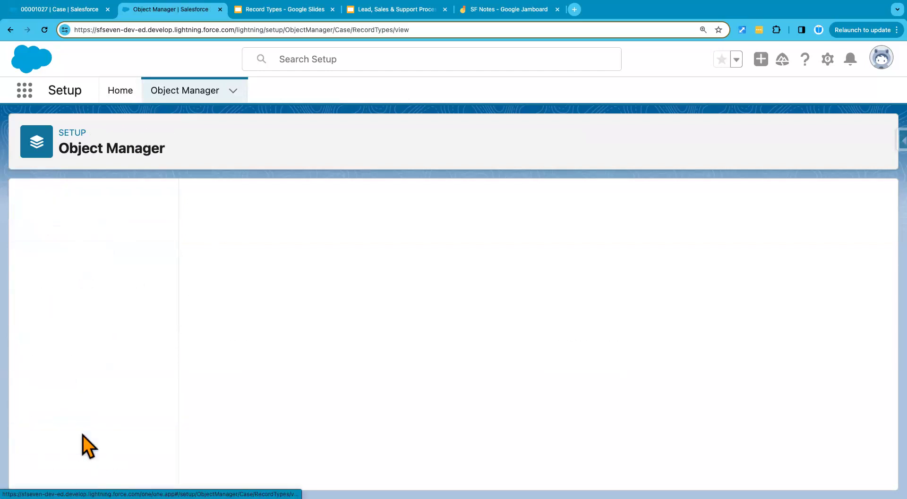
# Step: Start a new Case record type labelled "Software Related Issues" based on Master, with Software Process as its support process
pyautogui.click(743, 203)
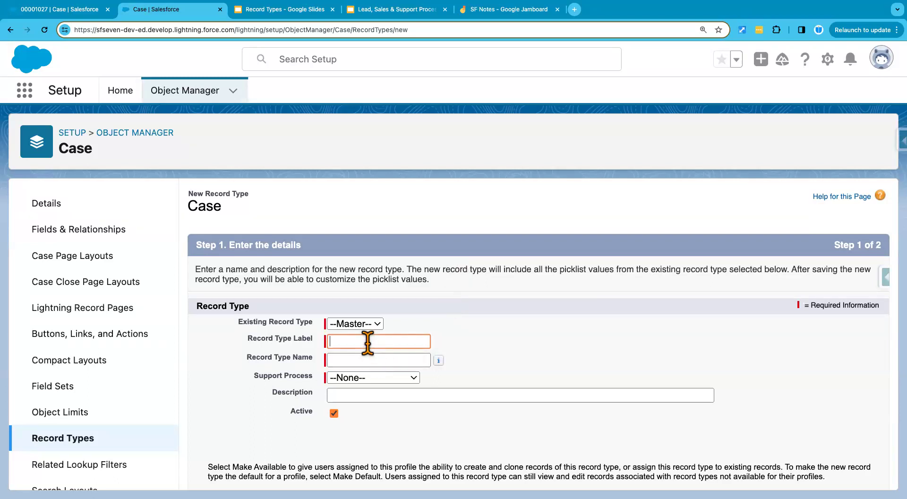
pyautogui.write('Software Relates')
pyautogui.press('BackSpace')
pyautogui.write('d Issues')
pyautogui.click(367, 360)
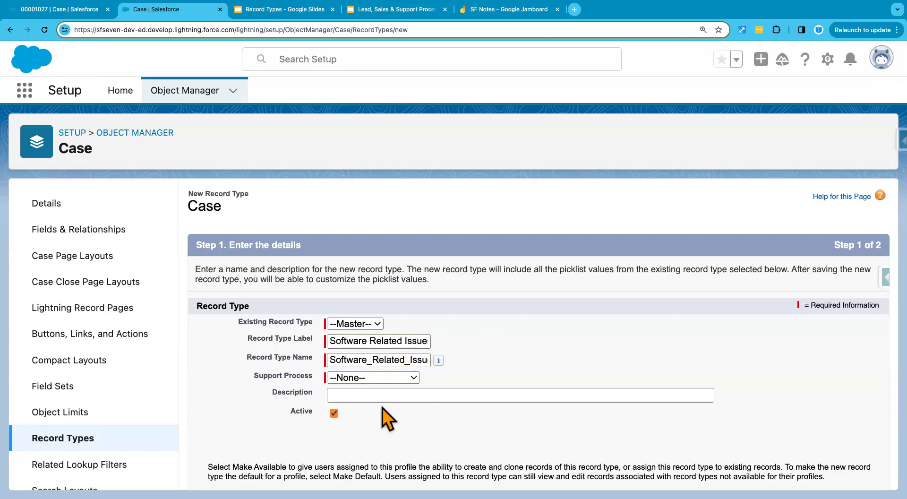
pyautogui.click(359, 377)
pyautogui.click(364, 408)
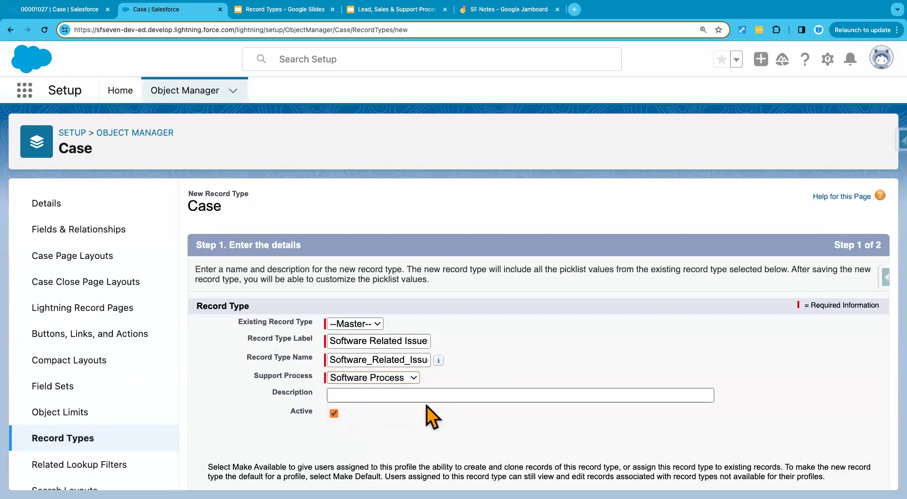
# Step: Make the software record type available only to the Standard User and System Administrator profiles and continue to page layout assignment
pyautogui.scroll(-2, 492, 449)
pyautogui.scroll(-4, 492, 449)
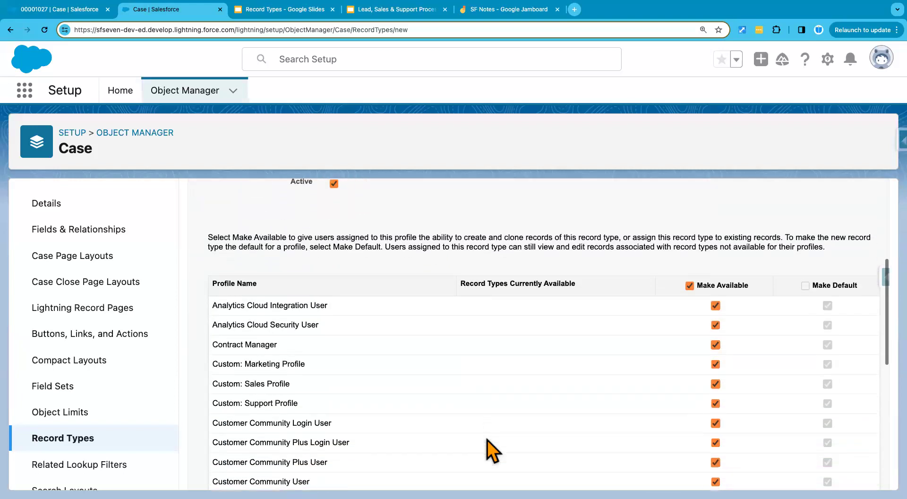
pyautogui.click(689, 276)
pyautogui.scroll(-5, 651, 349)
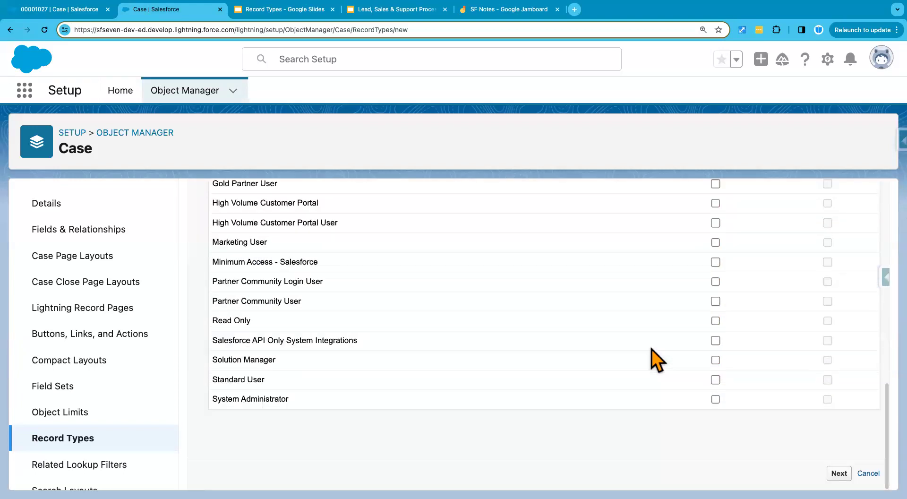
pyautogui.click(716, 381)
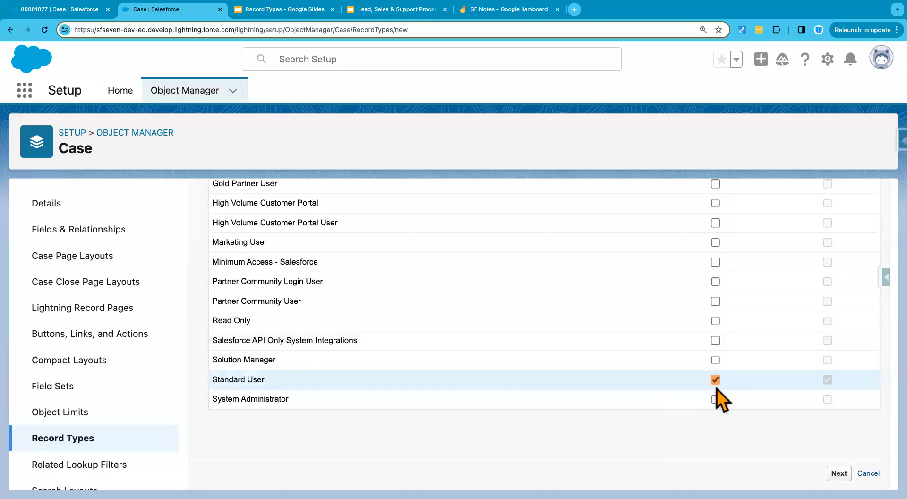
pyautogui.click(715, 399)
pyautogui.scroll(10, 597, 328)
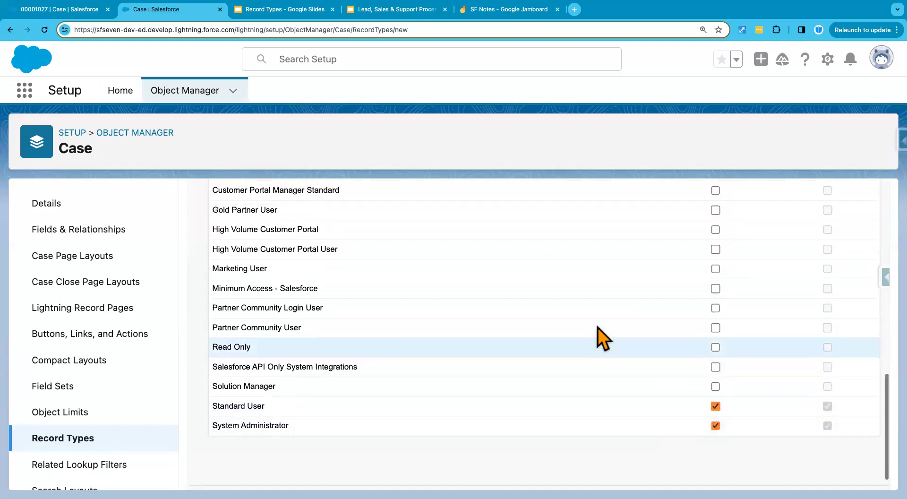
pyautogui.scroll(-10, 597, 327)
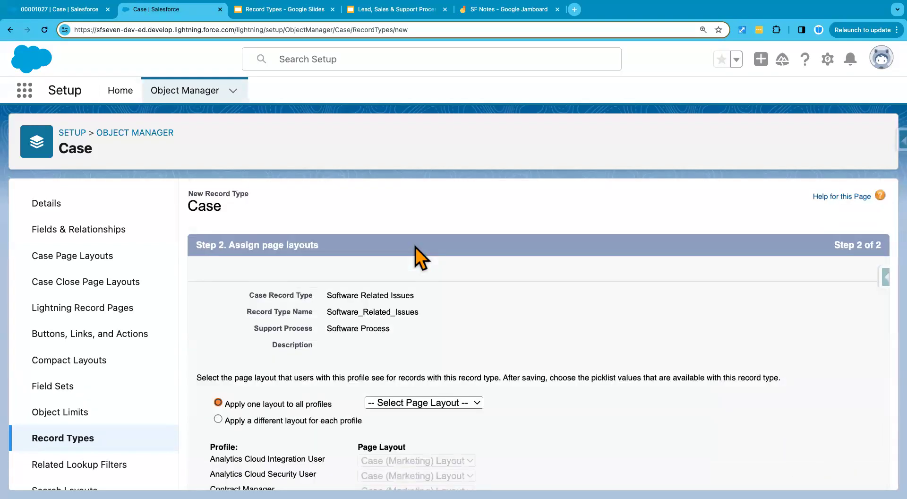
# Step: Apply Case Layout to all profiles for the software record type and save it
pyautogui.scroll(-2, 484, 307)
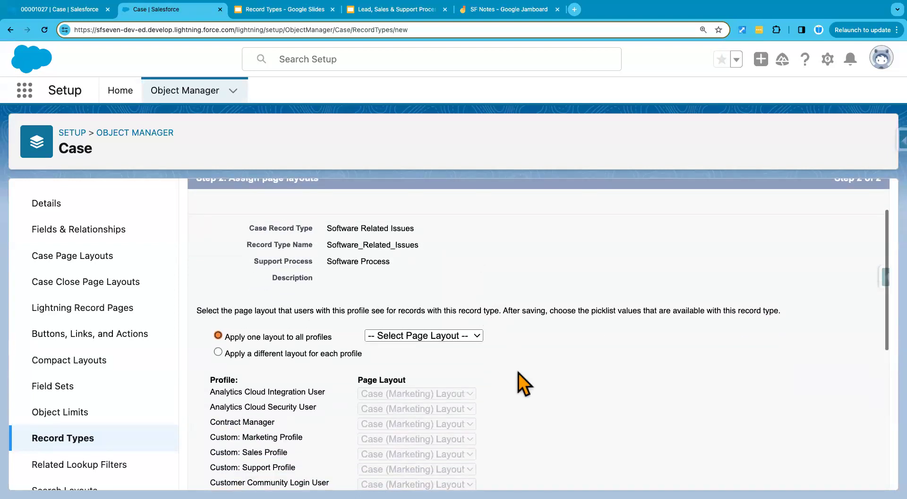
pyautogui.click(455, 313)
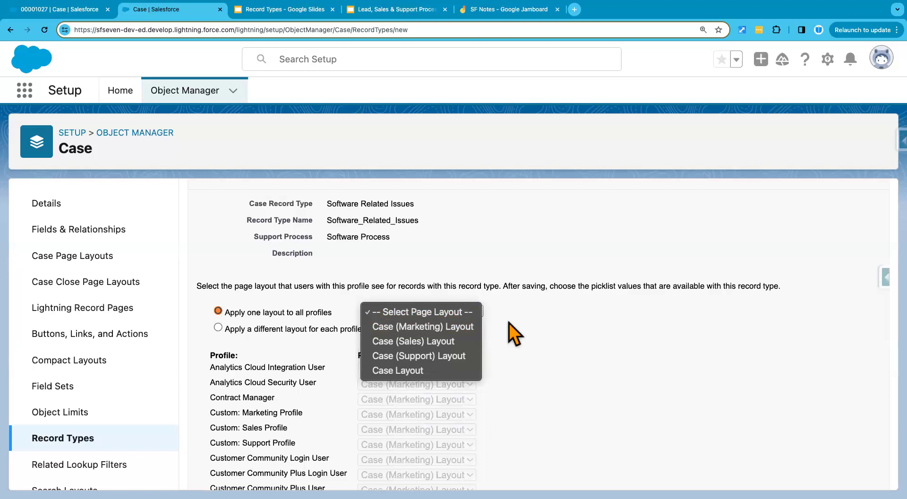
pyautogui.click(449, 370)
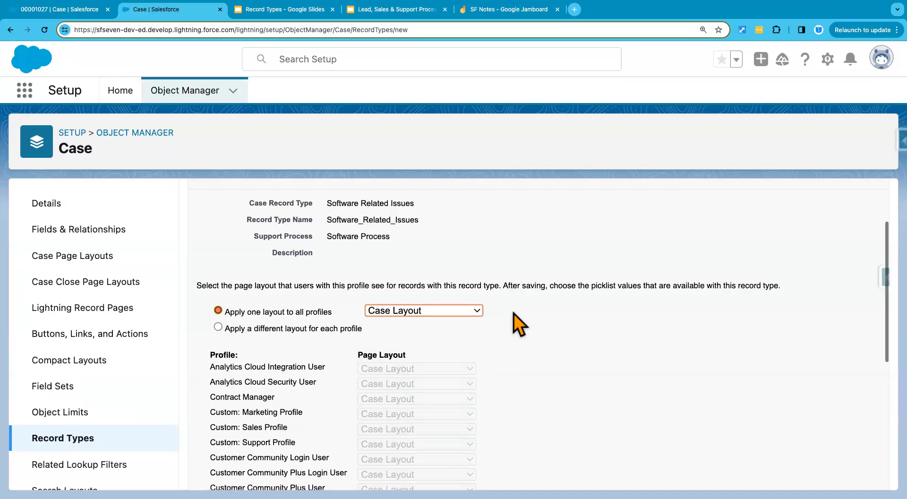
pyautogui.scroll(-5, 513, 313)
pyautogui.scroll(-1, 513, 313)
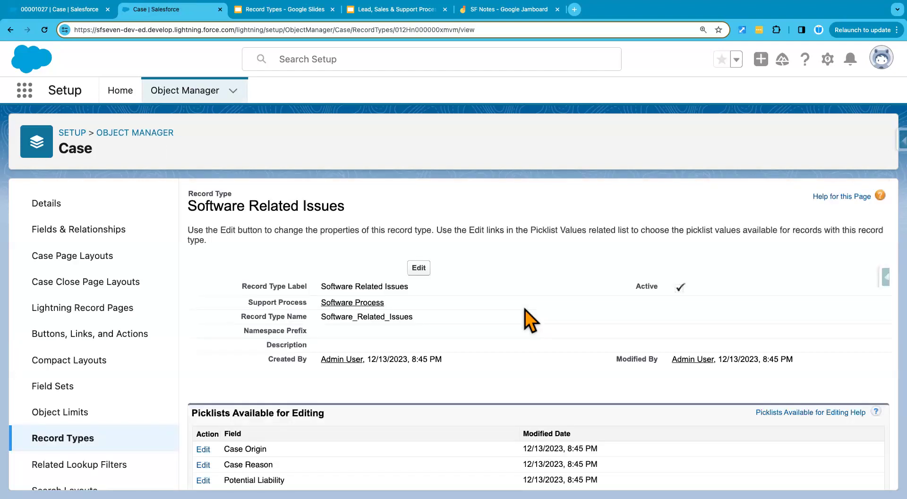
# Step: Return to the Case record types list and copy the "Software Related Issues" label
pyautogui.click(87, 438)
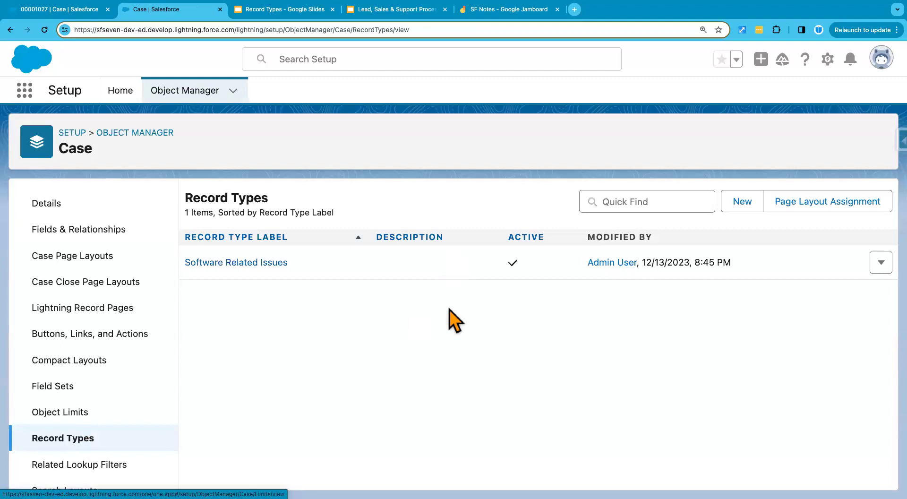
pyautogui.click(745, 207)
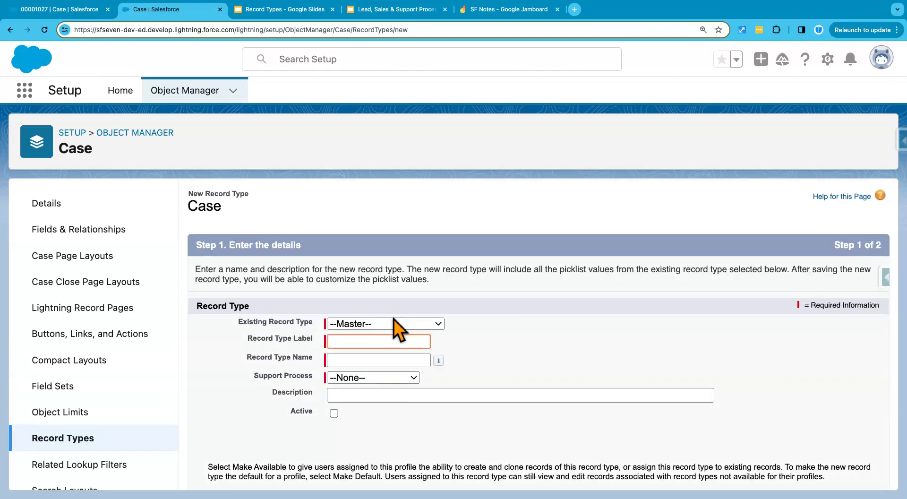
pyautogui.click(82, 438)
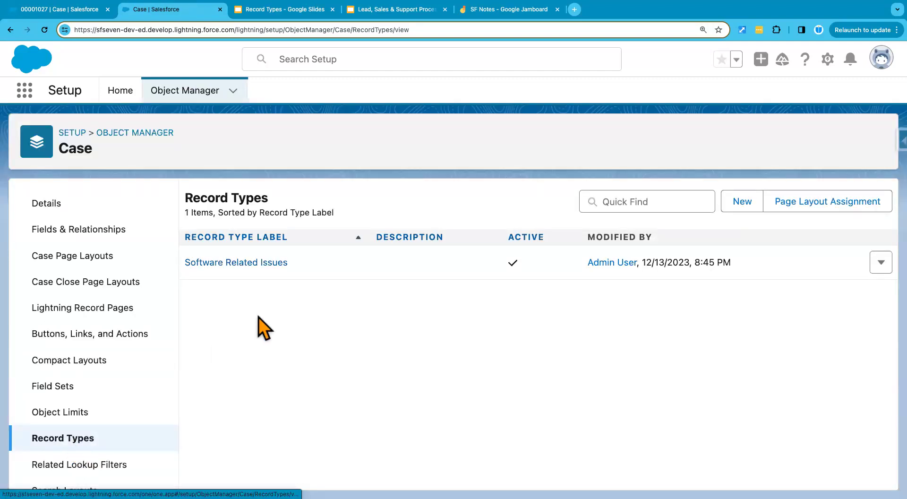
pyautogui.moveTo(288, 263); pyautogui.dragTo(185, 262)
pyautogui.press('super+c')
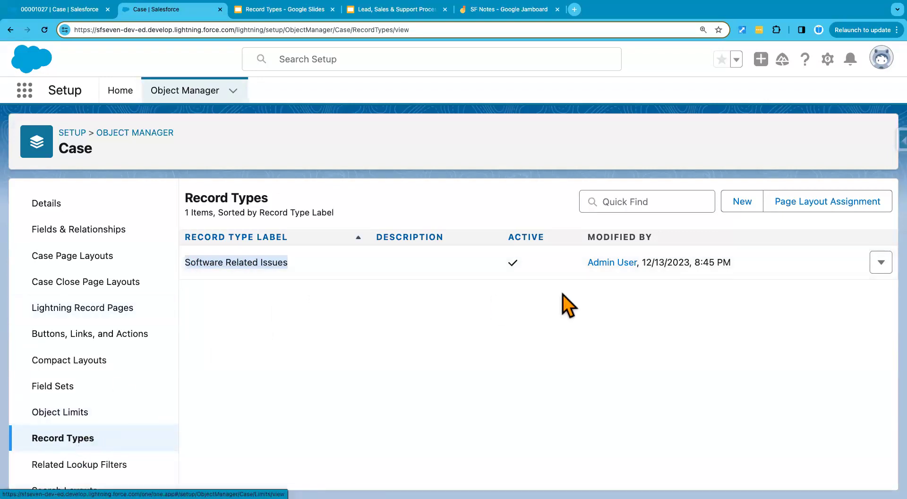
# Step: Start a new active Case record type labelled "Hardware Related Issues" based on Master, with Hardware Process as its support process
pyautogui.click(739, 204)
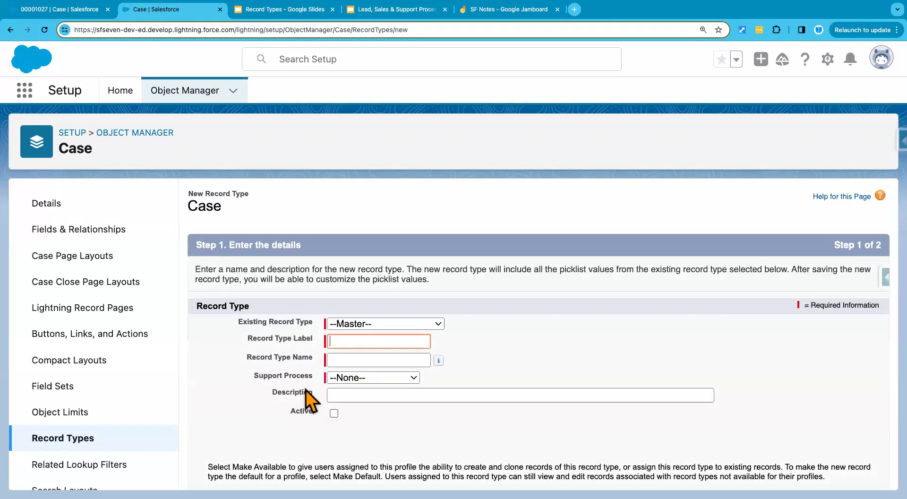
pyautogui.press('super+v')
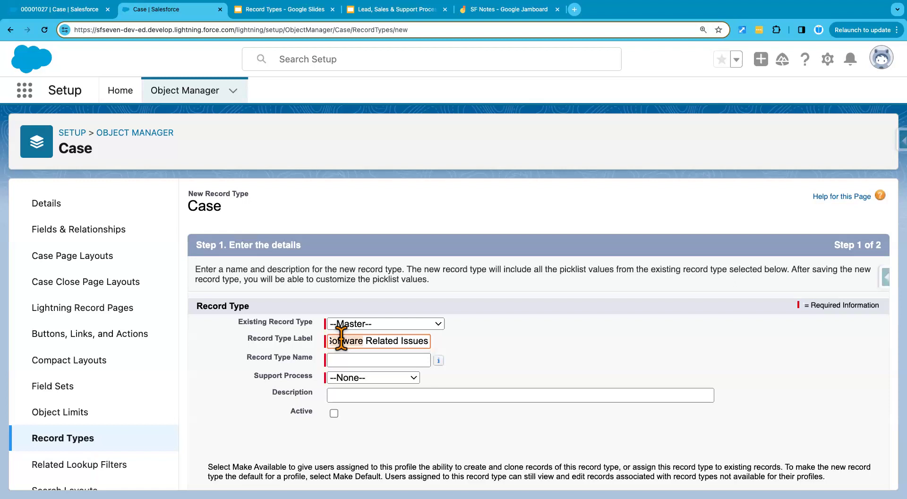
pyautogui.write('Ha')
pyautogui.write('ware')
pyautogui.click(348, 358)
pyautogui.click(505, 341)
pyautogui.click(379, 383)
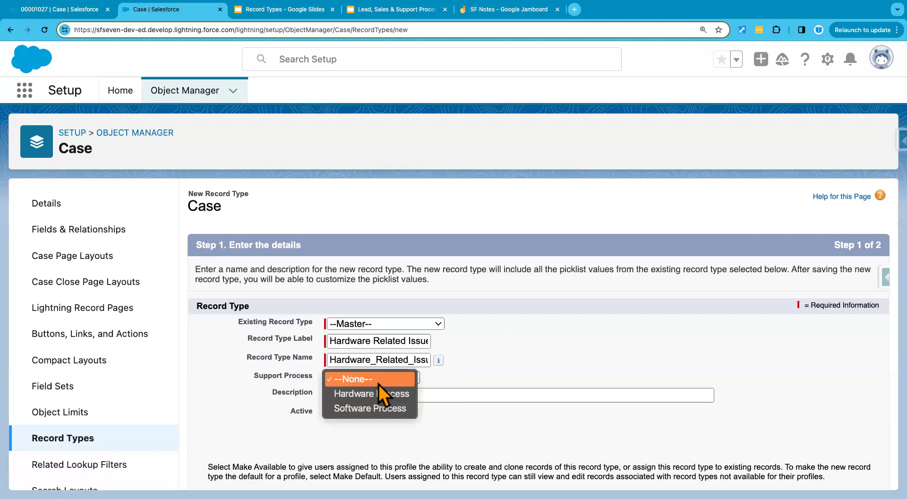
pyautogui.click(398, 417)
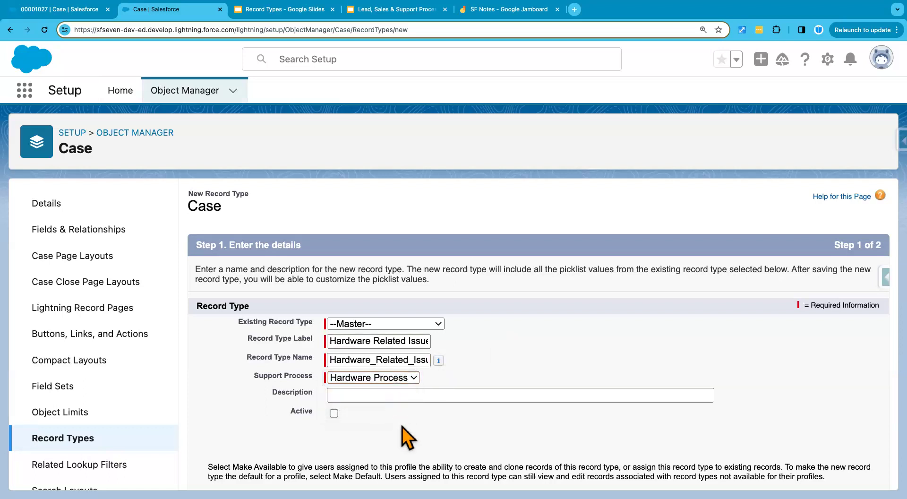
pyautogui.click(334, 414)
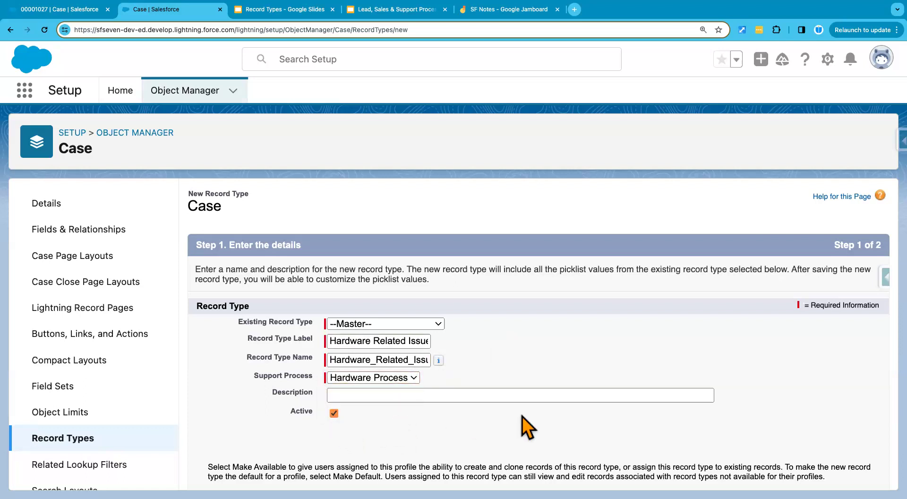
# Step: Make the hardware record type available to the System Administrator profile and continue to page layout assignment
pyautogui.scroll(-6, 521, 416)
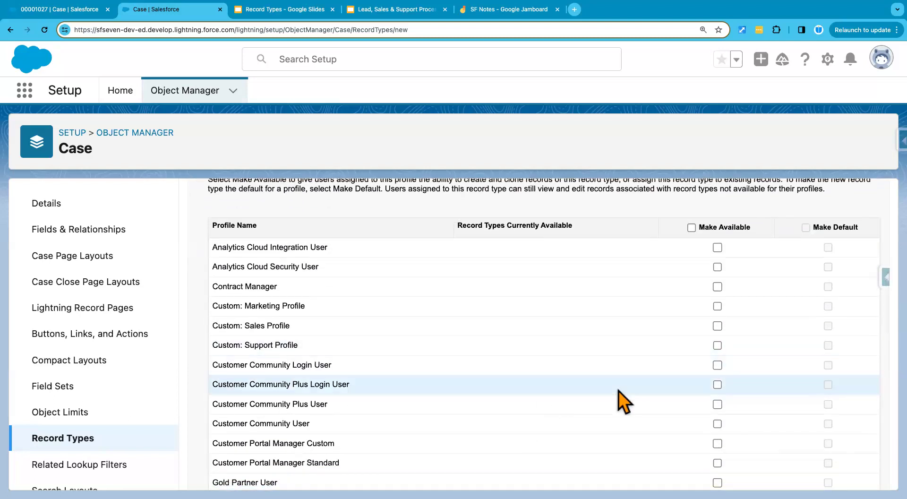
pyautogui.scroll(-6, 618, 389)
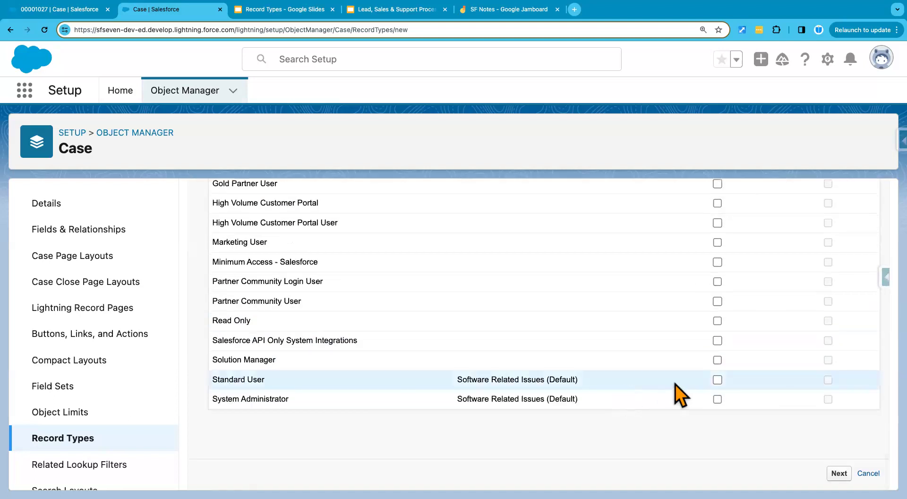
pyautogui.click(717, 399)
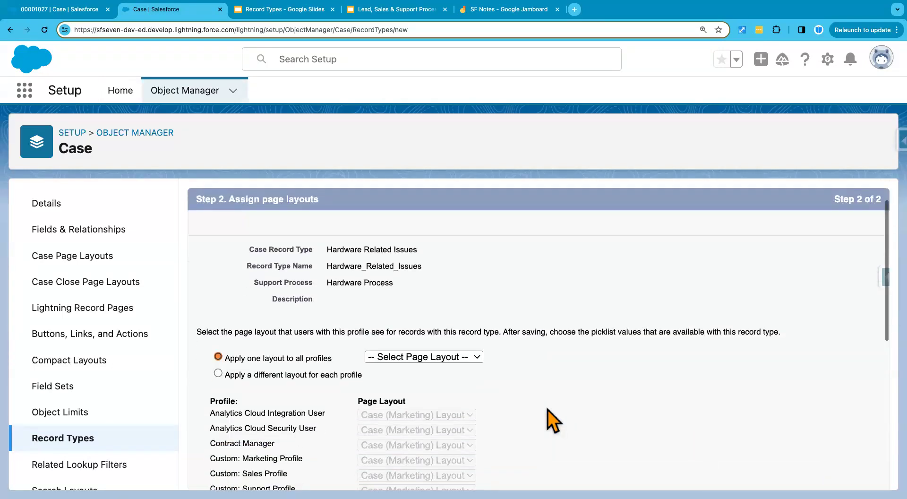
# Step: Apply Case Layout to all profiles for the hardware record type, save it and review its editable picklists
pyautogui.scroll(-2, 552, 420)
pyautogui.click(435, 306)
pyautogui.click(433, 365)
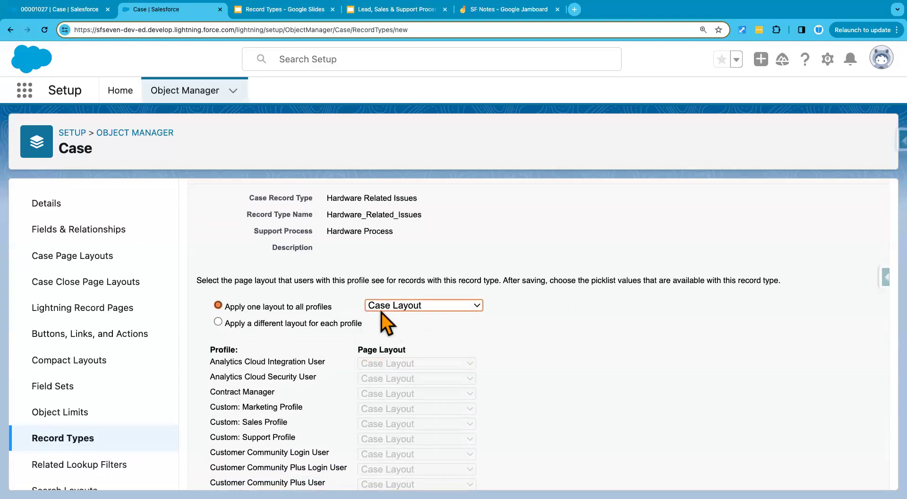
pyautogui.scroll(-2, 608, 395)
pyautogui.scroll(-5, 600, 406)
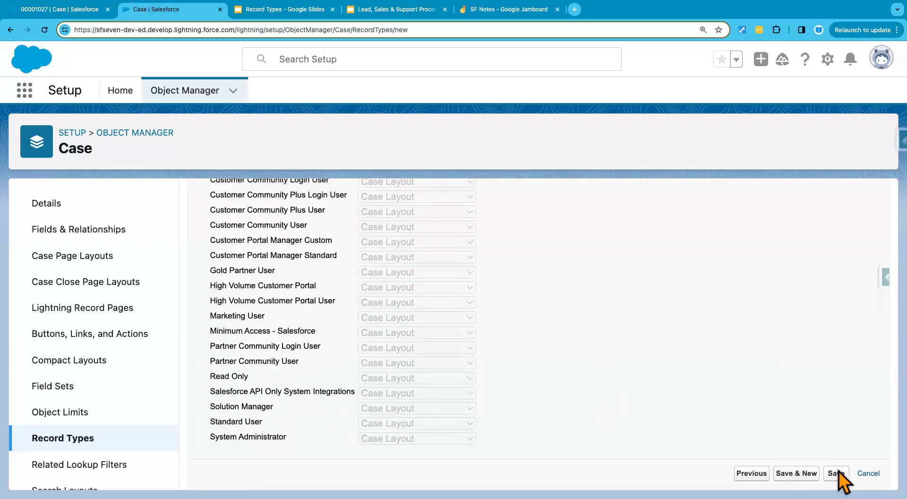
pyautogui.click(837, 471)
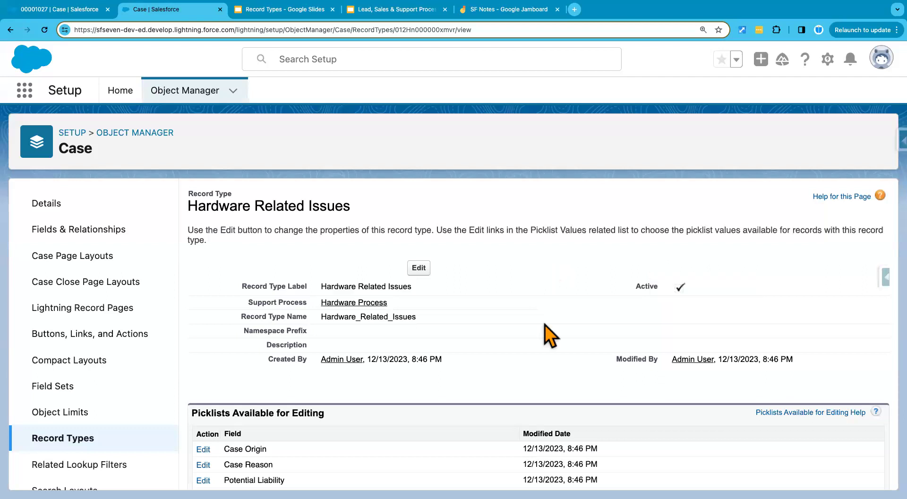
pyautogui.scroll(-3, 545, 324)
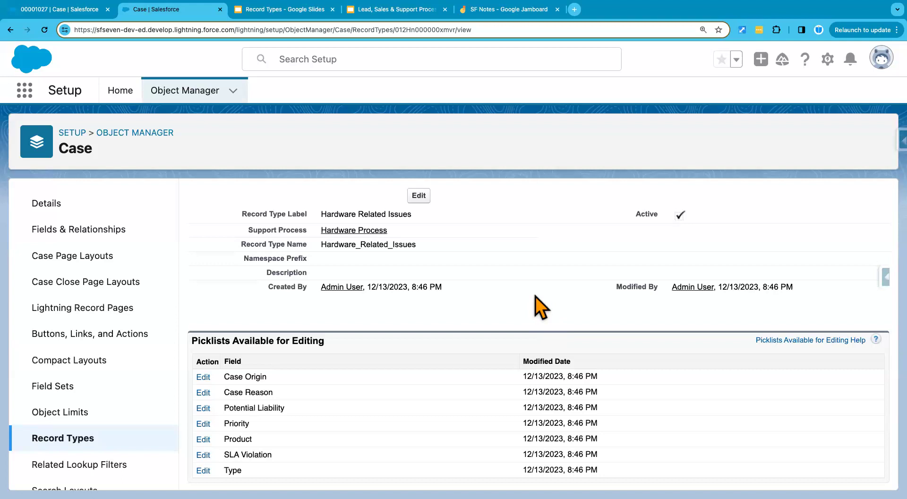
pyautogui.scroll(3, 535, 296)
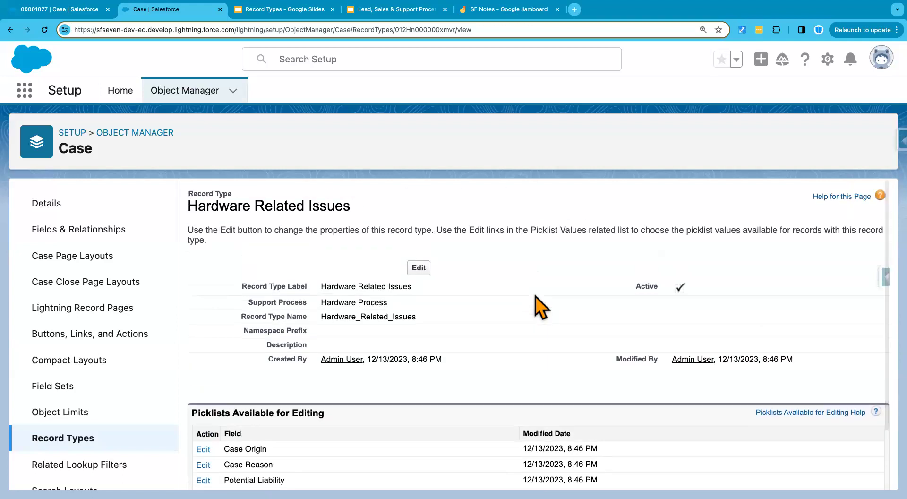
# Step: Reload the open case in the Sales app, then start a new case from the Cases list with the Software Related Issues record type
pyautogui.click(61, 11)
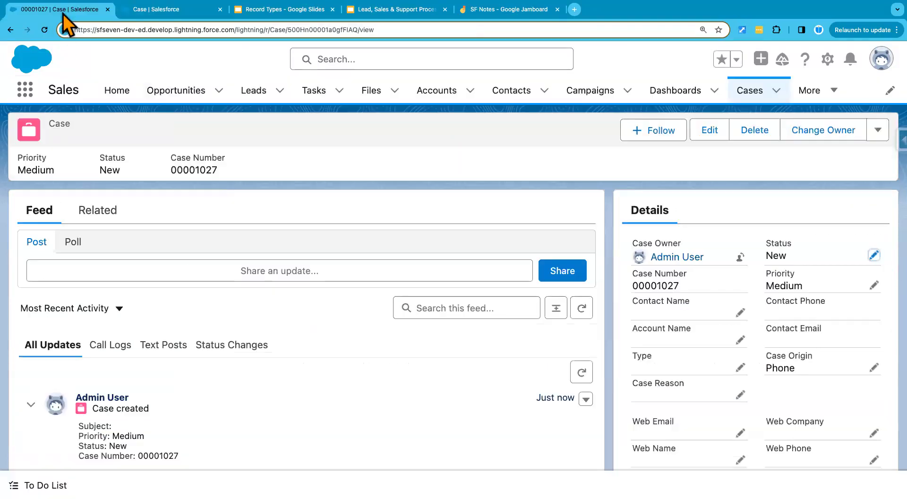
pyautogui.click(45, 32)
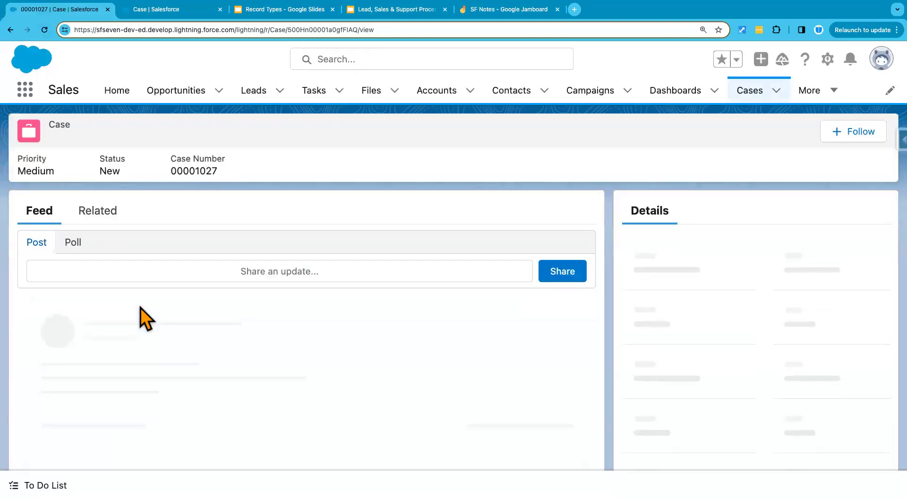
pyautogui.click(750, 92)
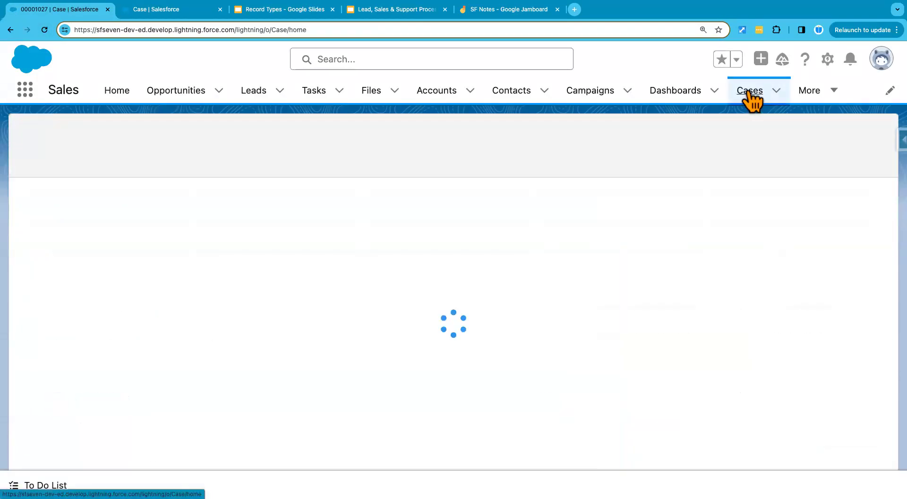
pyautogui.click(787, 136)
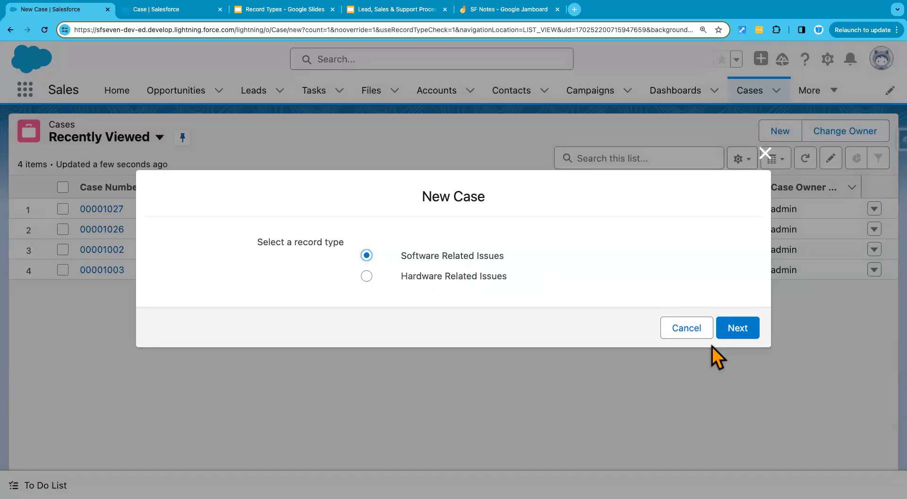
pyautogui.click(734, 330)
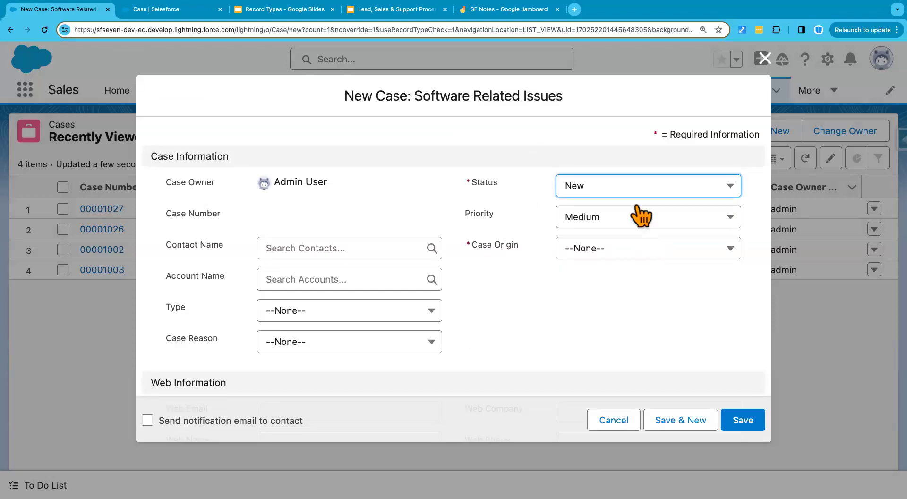
# Step: Check the Status options of the software case, set its Case Origin to Email and save it
pyautogui.click(631, 188)
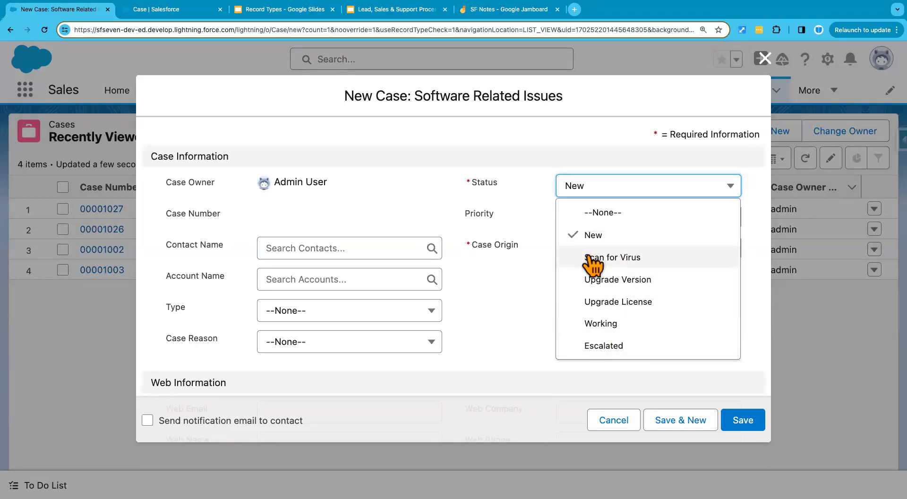
pyautogui.click(522, 284)
pyautogui.click(599, 262)
pyautogui.click(599, 322)
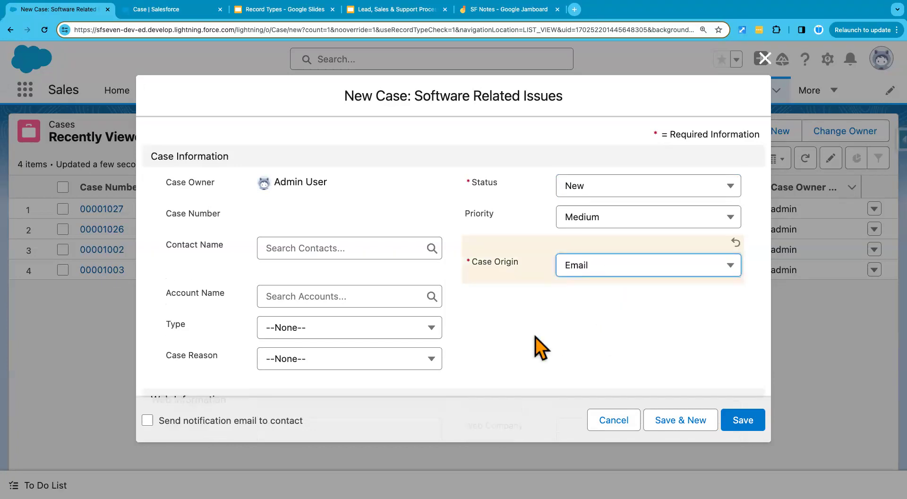
pyautogui.scroll(-2, 535, 336)
pyautogui.scroll(-8, 535, 336)
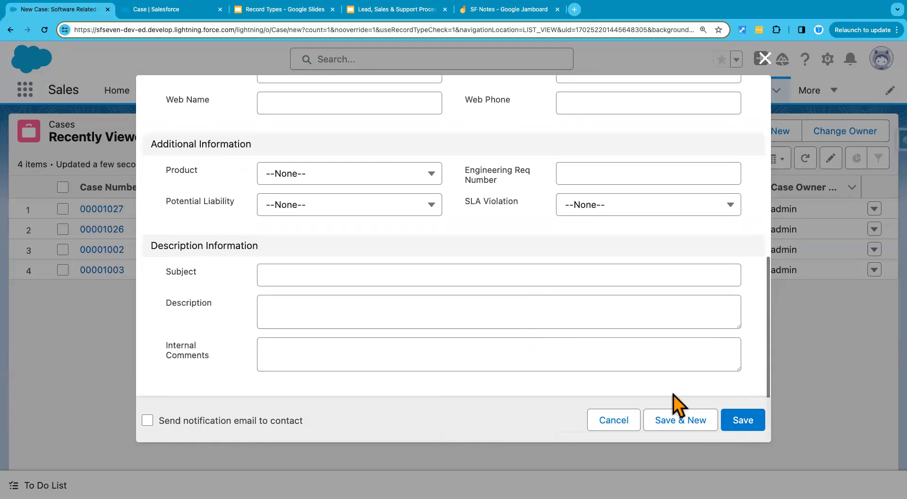
pyautogui.click(749, 426)
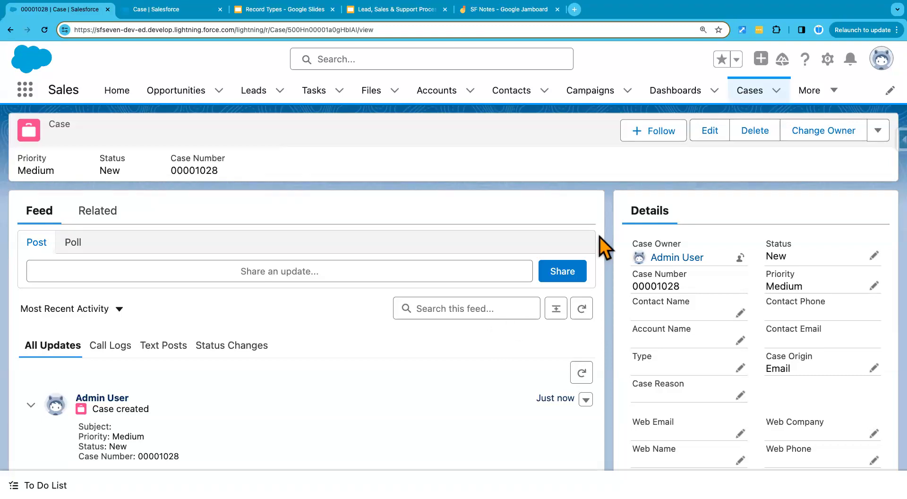
# Step: Return to the Cases list and start a new case with the Hardware Related Issues record type
pyautogui.click(758, 92)
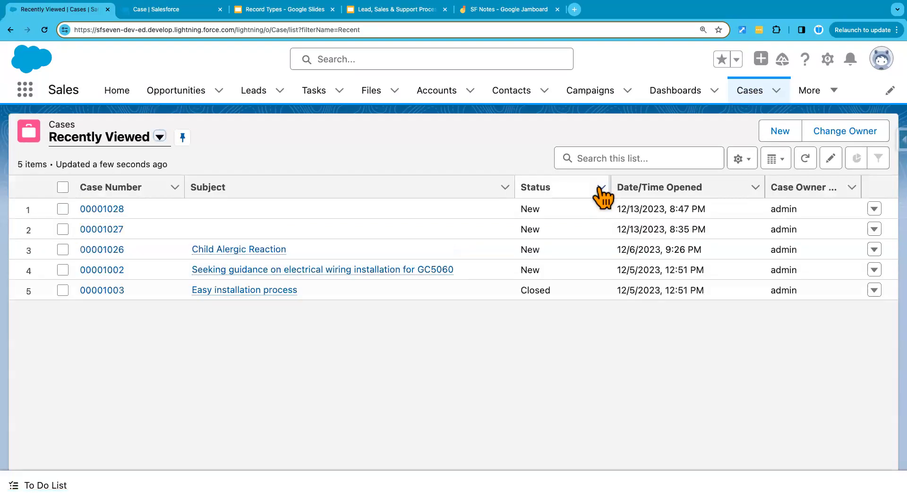
pyautogui.click(780, 131)
pyautogui.click(450, 277)
pyautogui.click(735, 327)
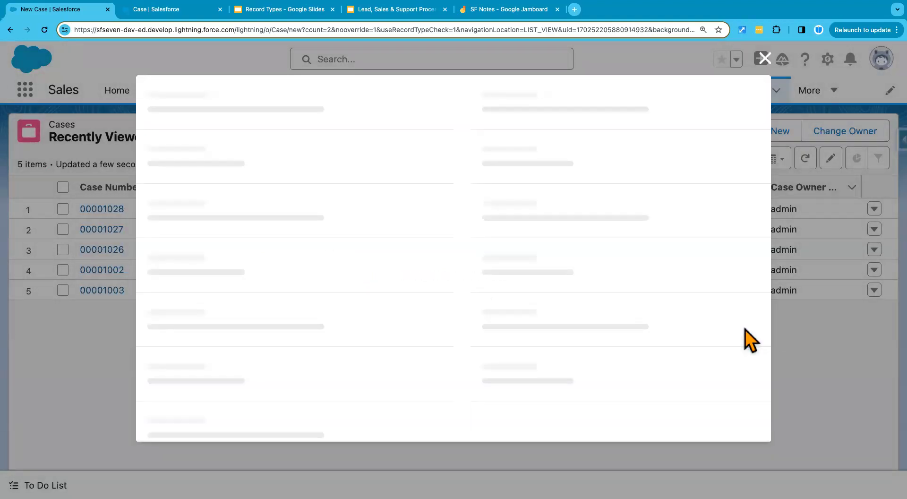
# Step: Set the hardware case's Case Origin to Email and check its available Status options
pyautogui.click(597, 250)
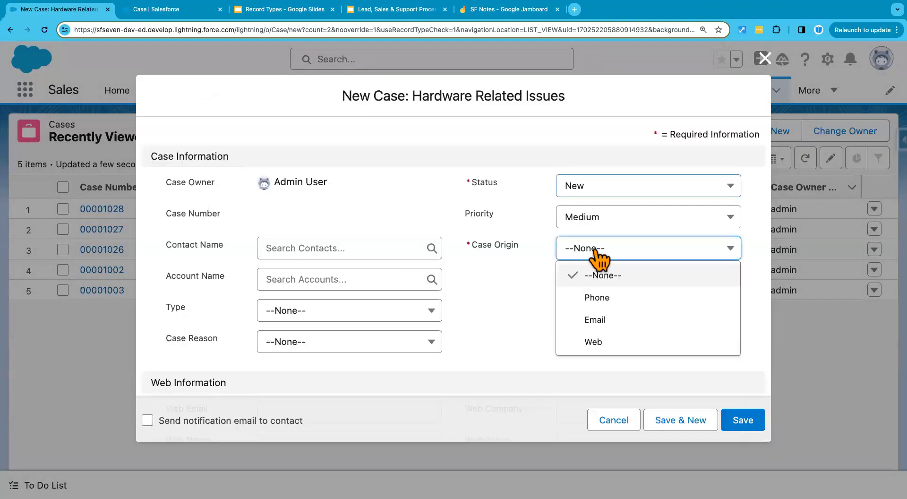
pyautogui.click(596, 320)
pyautogui.click(597, 190)
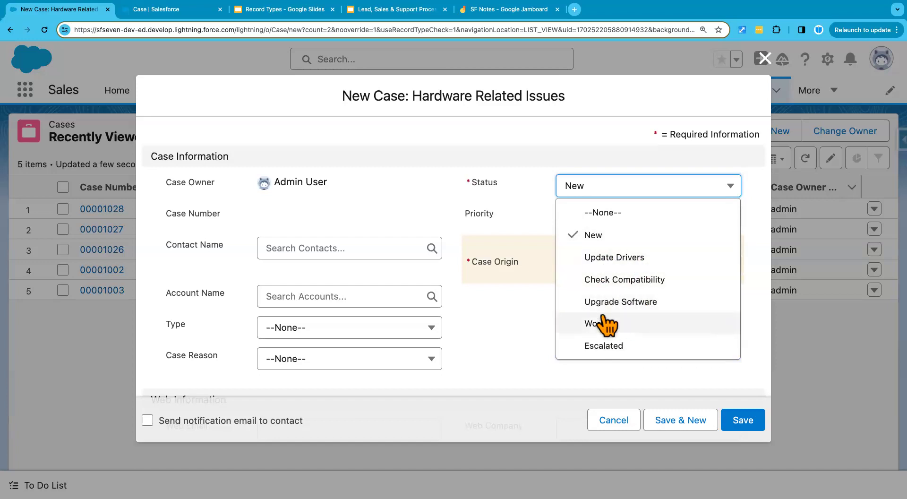
pyautogui.click(540, 343)
# Step: Enter "TV Remote is not working" as the hardware case's subject, save the case and return to the Cases list
pyautogui.scroll(-8, 540, 343)
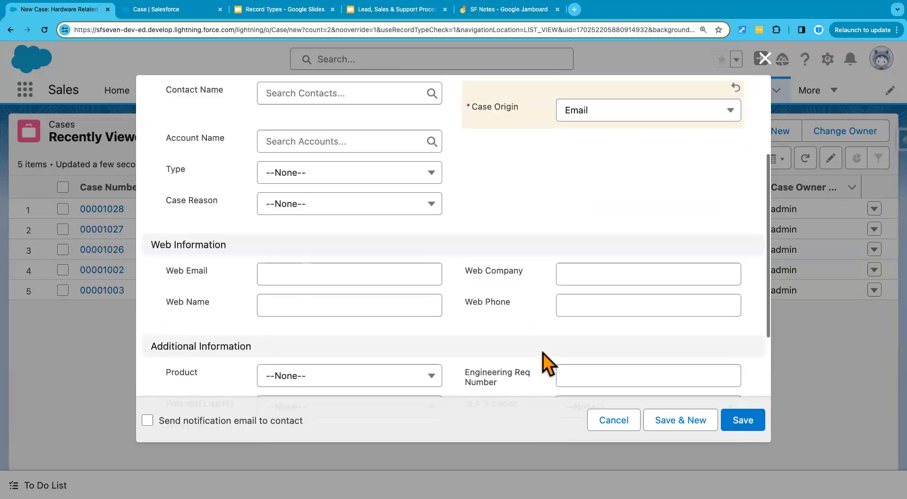
pyautogui.click(330, 278)
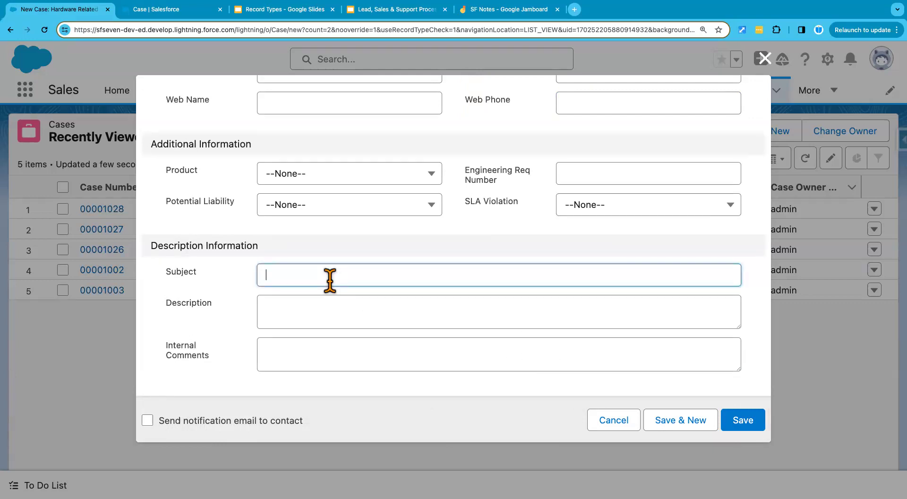
pyautogui.write('TV Remote is not working')
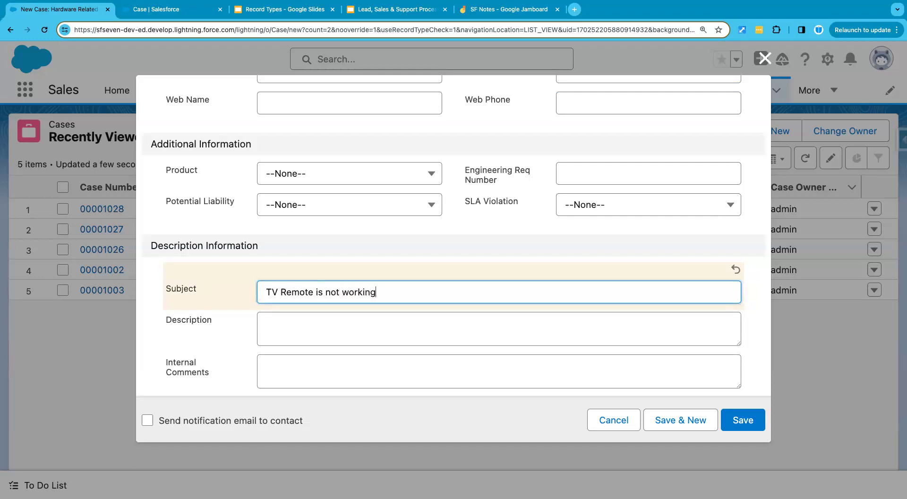
pyautogui.click(741, 427)
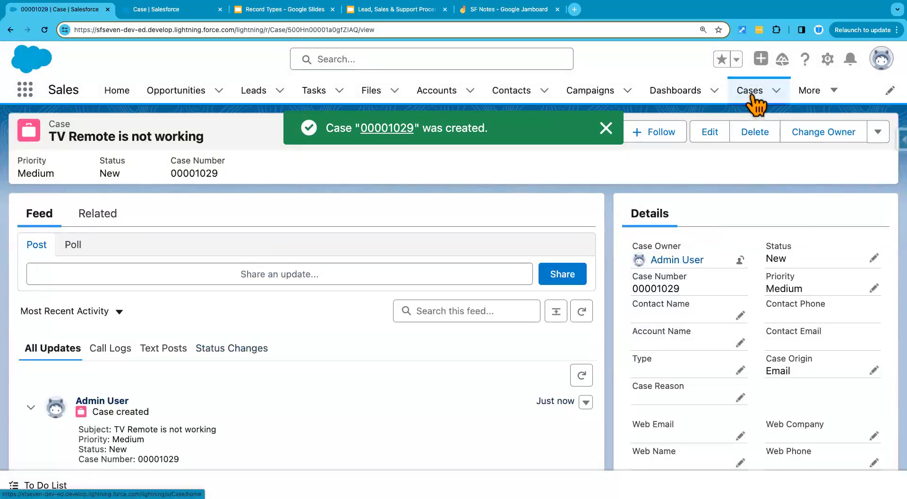
pyautogui.click(751, 92)
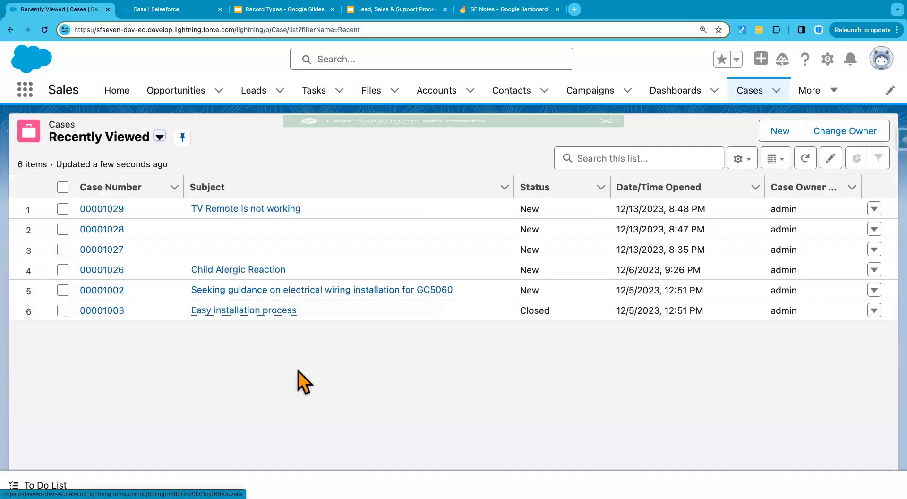